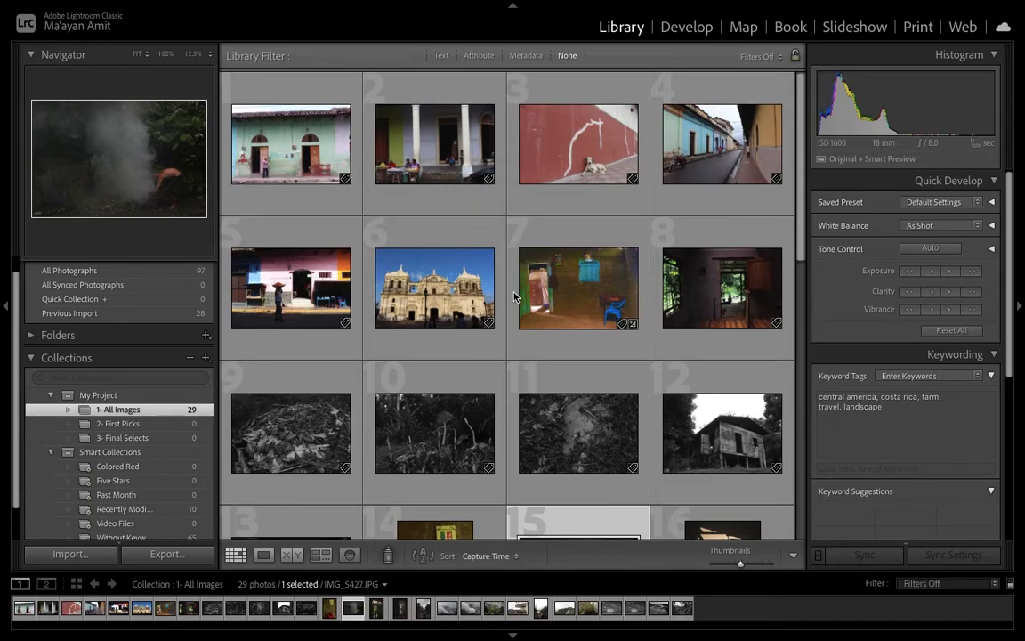
Try the reject and pick flags on the first photo in the grid, then remove its flag
{"action": "left_click", "coordinate": [284, 156]}
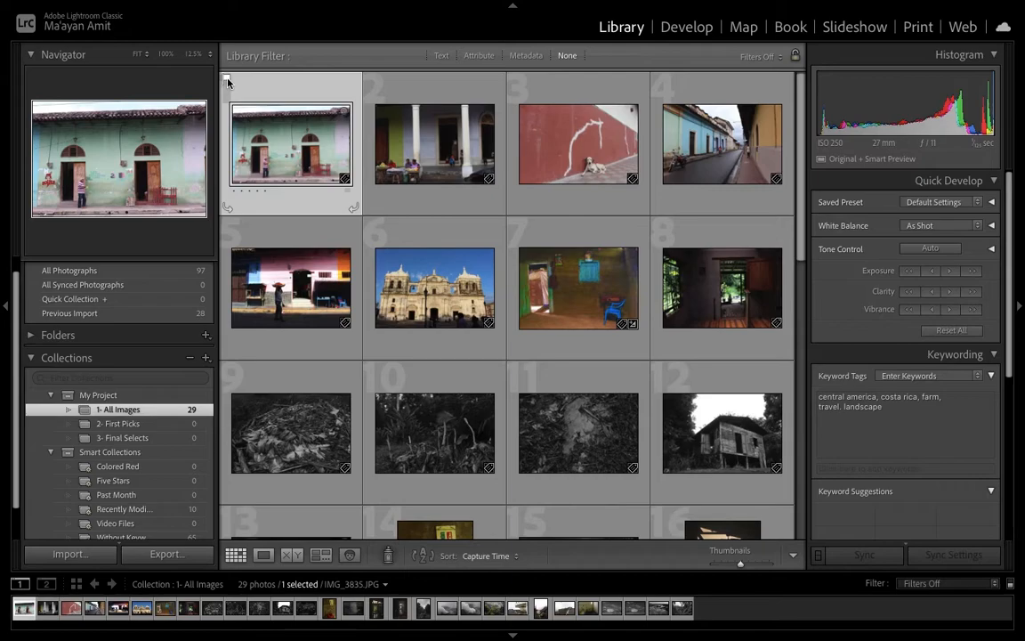
{"action": "key", "text": "x"}
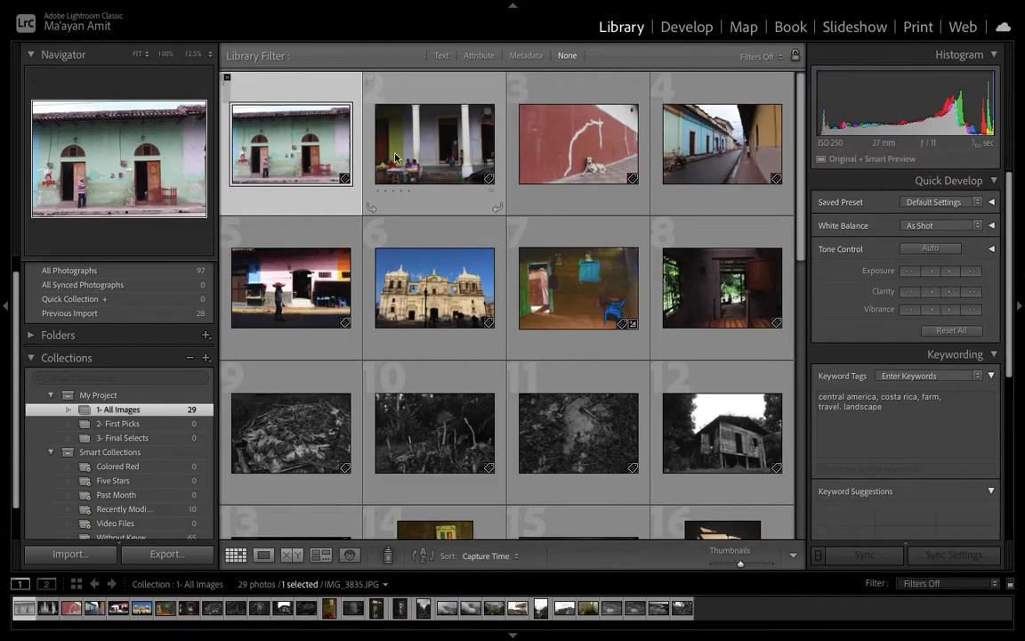
{"action": "mouse_move", "coordinate": [303, 157]}
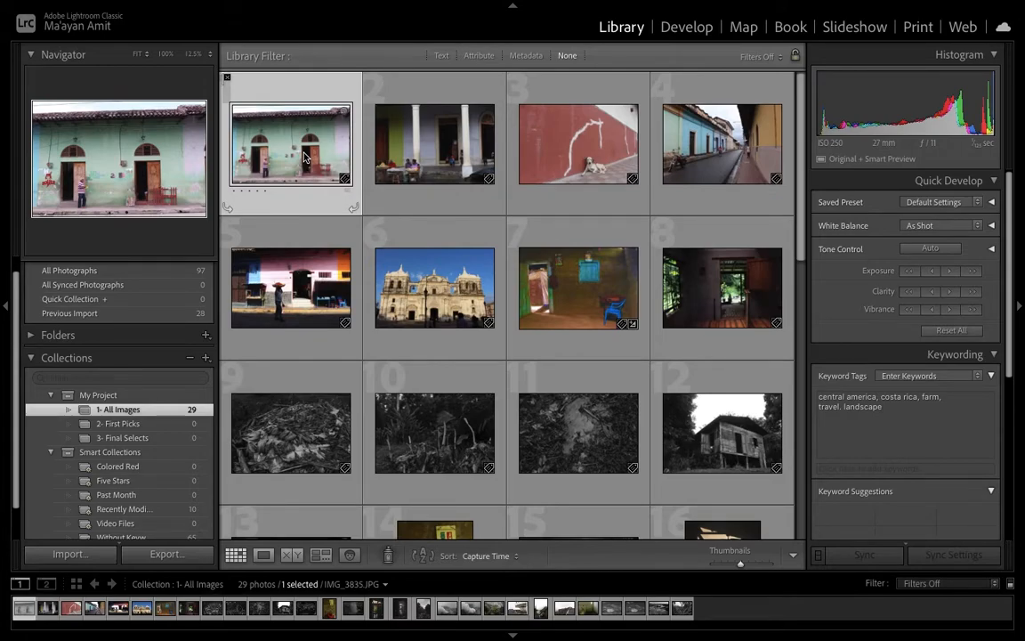
{"action": "key", "text": "p"}
{"action": "key", "text": "x"}
{"action": "key", "text": "u"}
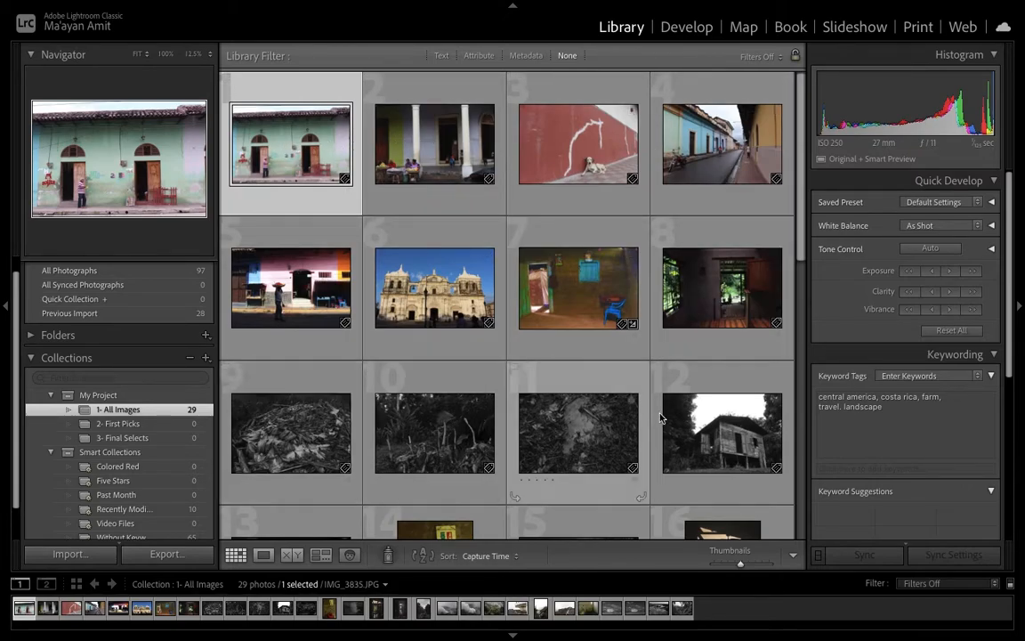
{"action": "scroll", "coordinate": [725, 440], "scroll_direction": "down", "scroll_amount": 3}
{"action": "scroll", "coordinate": [726, 441], "scroll_direction": "up", "scroll_amount": 3}
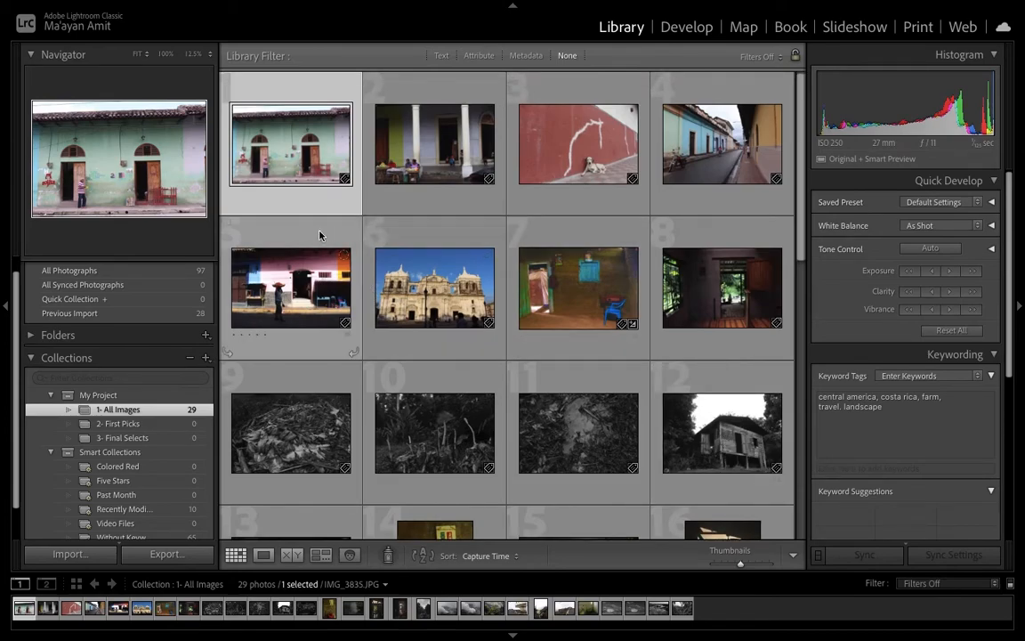
Open the first photo in loupe view and browse forward through the next photos and back again
{"action": "double_click", "coordinate": [291, 167]}
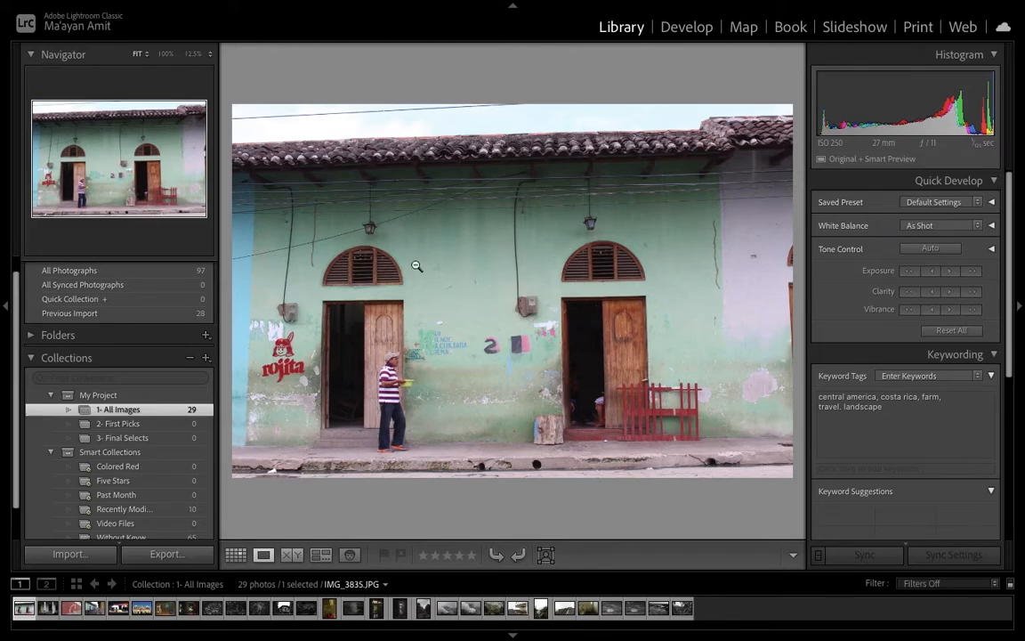
{"action": "key", "text": "Right"}
{"action": "key", "text": "Left"}
{"action": "key", "text": "Right"}
{"action": "key", "text": "Right"}
{"action": "key", "text": "Right"}
{"action": "key", "text": "Right"}
{"action": "key", "text": "Right"}
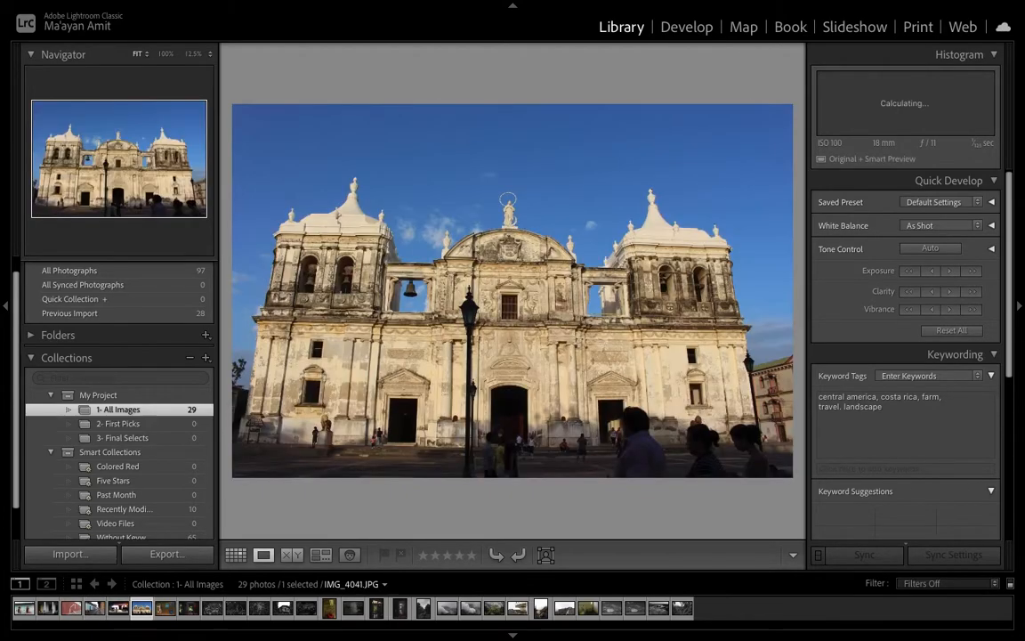
{"action": "key", "text": "Left"}
{"action": "key", "text": "Left"}
{"action": "key", "text": "Left"}
{"action": "key", "text": "Left"}
{"action": "key", "text": "Left"}
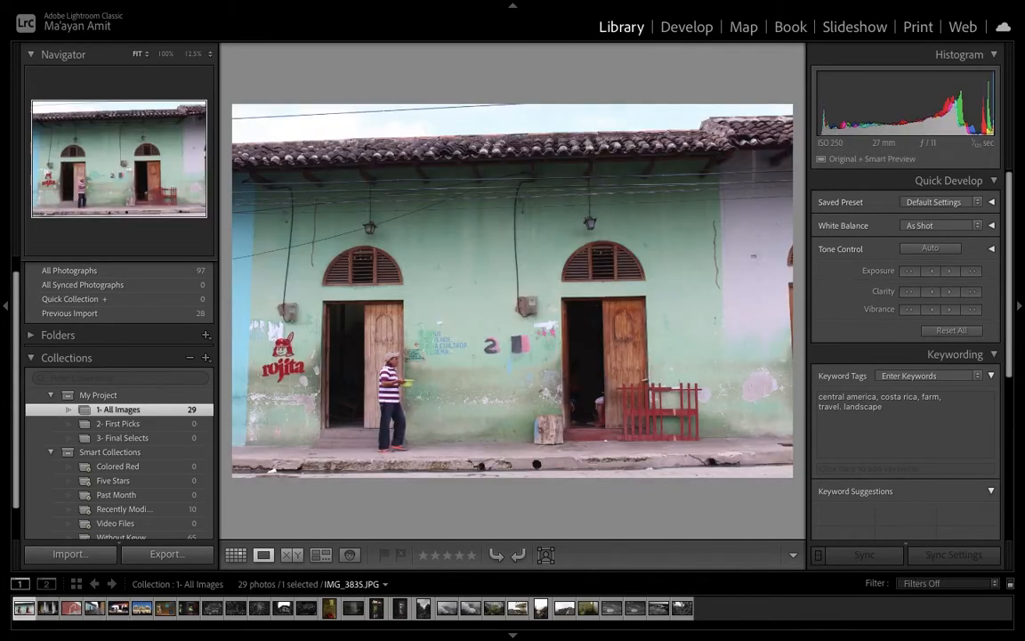
Flag the first photo as a pick, reject the second, and pick the red-wall dog photo
{"action": "key", "text": "p"}
{"action": "key", "text": "Right"}
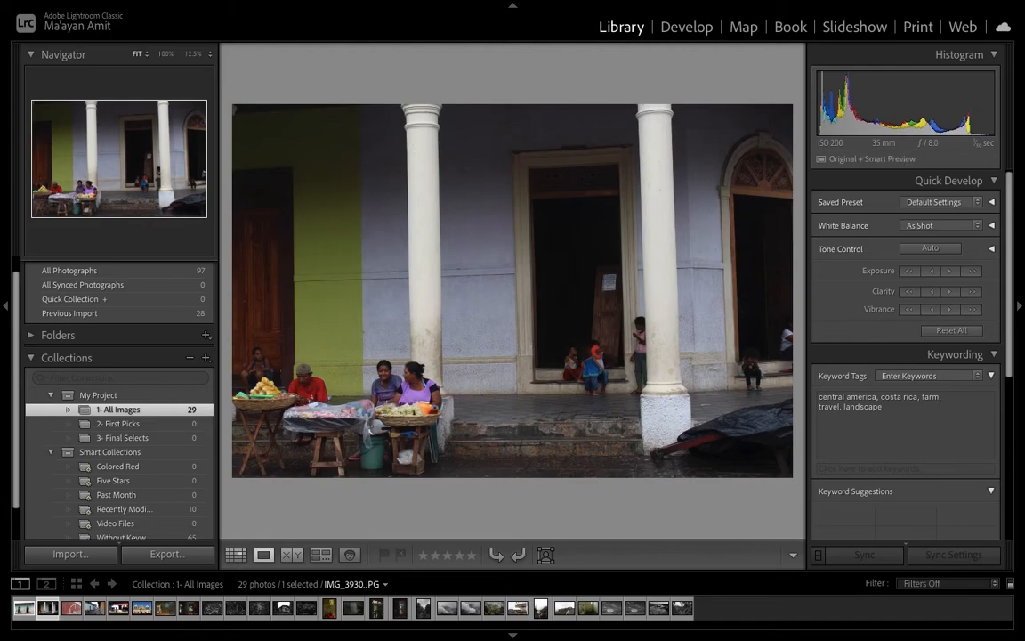
{"action": "key", "text": "x"}
{"action": "key", "text": "Right"}
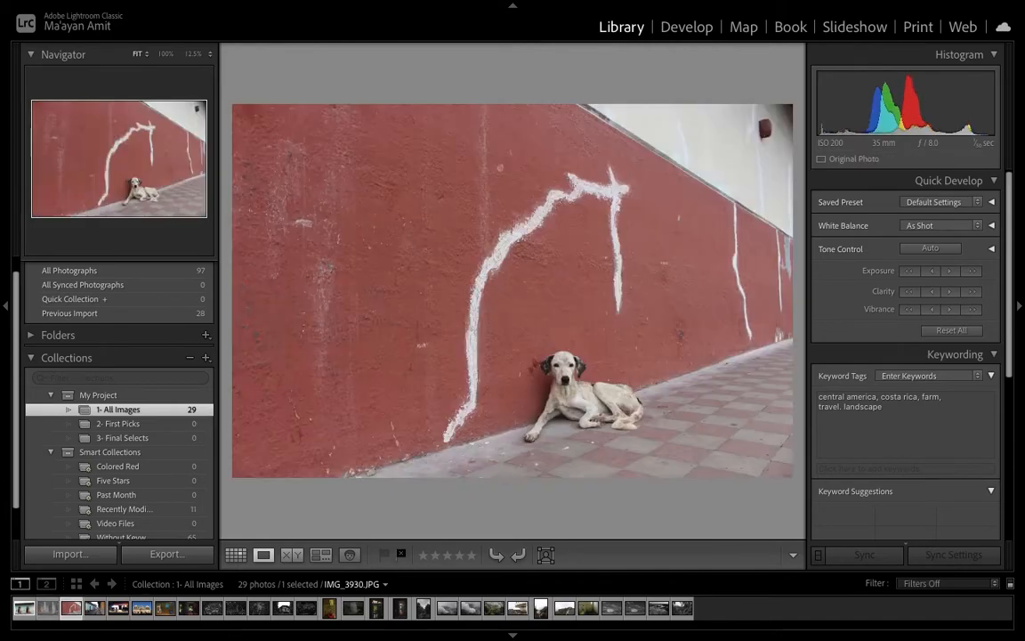
{"action": "key", "text": "p"}
{"action": "key", "text": "Right"}
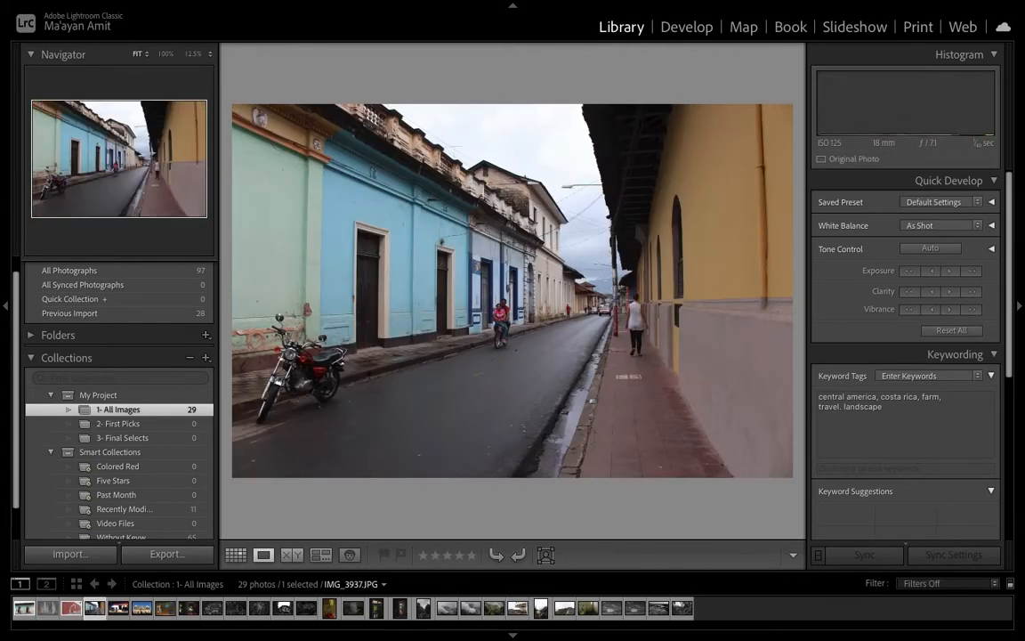
Flag the colorful street photo as a pick and reject the pink house photo
{"action": "key", "text": "x"}
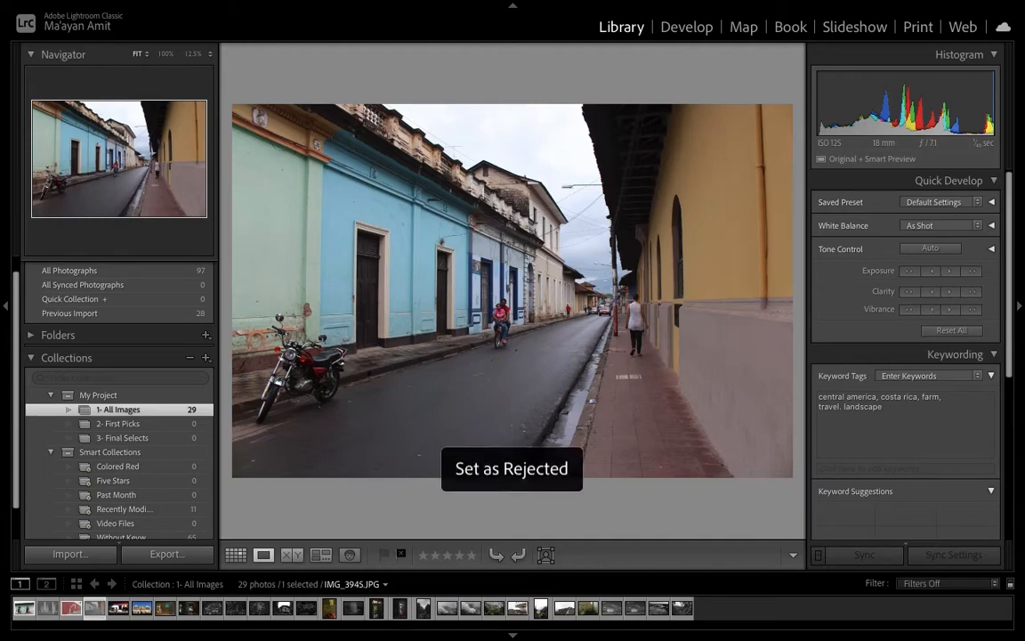
{"action": "key", "text": "p"}
{"action": "key", "text": "Right"}
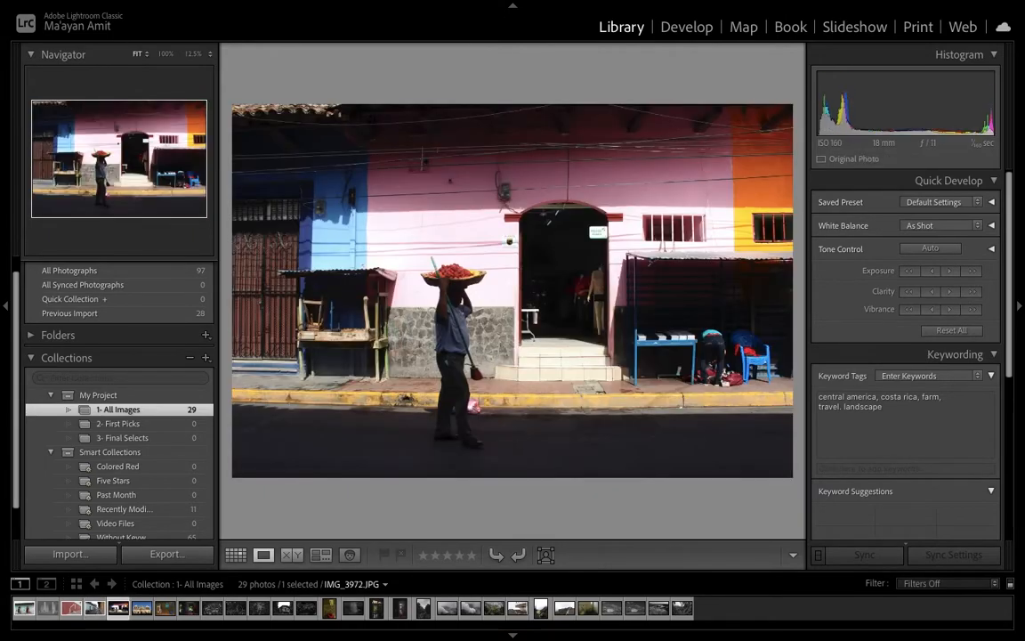
{"action": "key", "text": "x"}
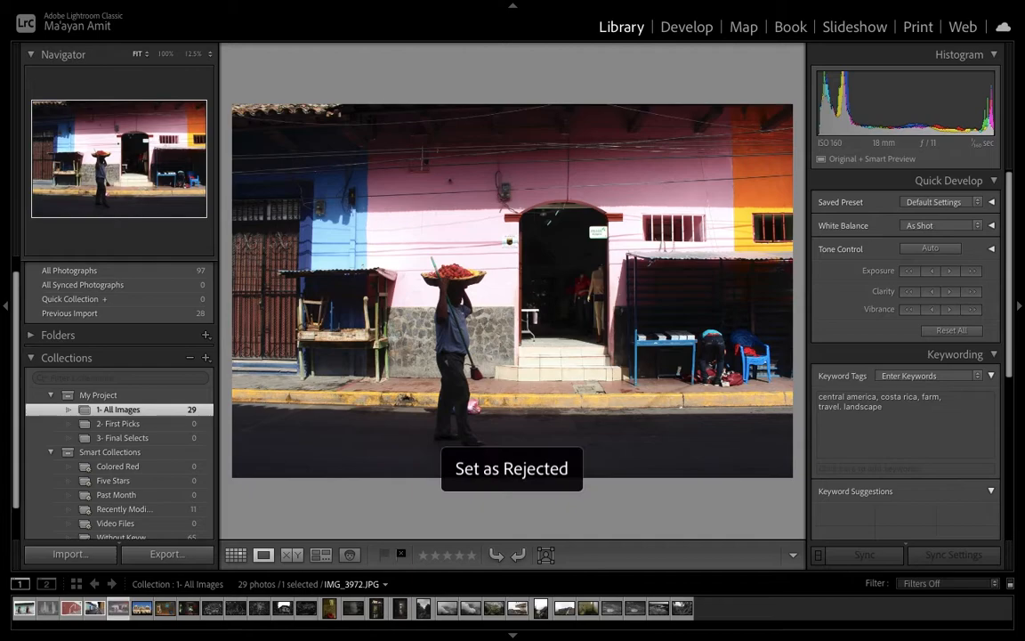
{"action": "key", "text": "Right"}
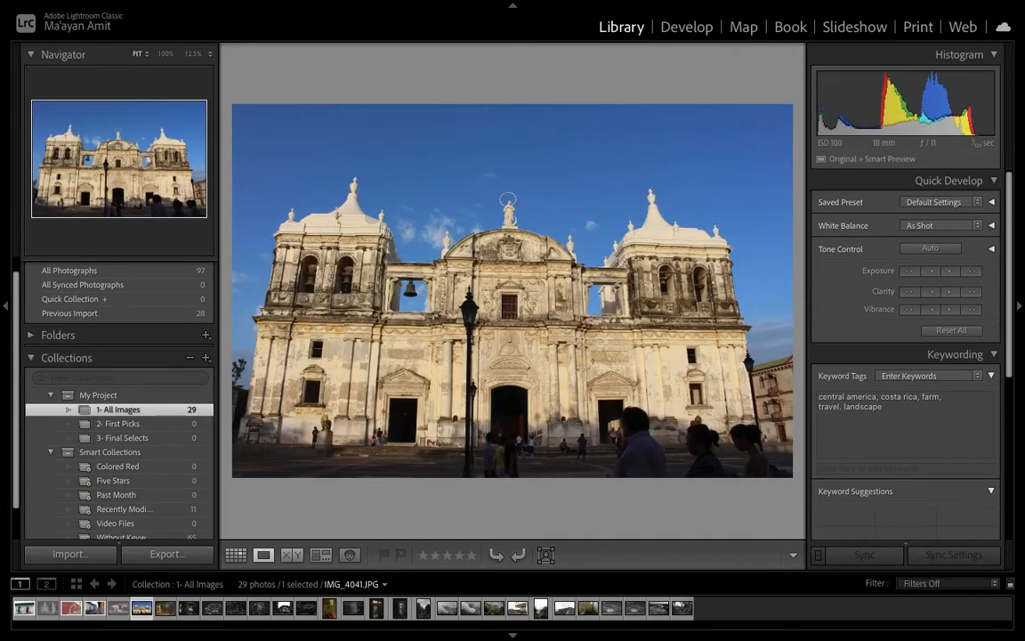
Skip past the next photos and flag the three black-and-white leaf and ground photos as picks
{"action": "key", "text": "Right"}
{"action": "key", "text": "Right"}
{"action": "key", "text": "Right"}
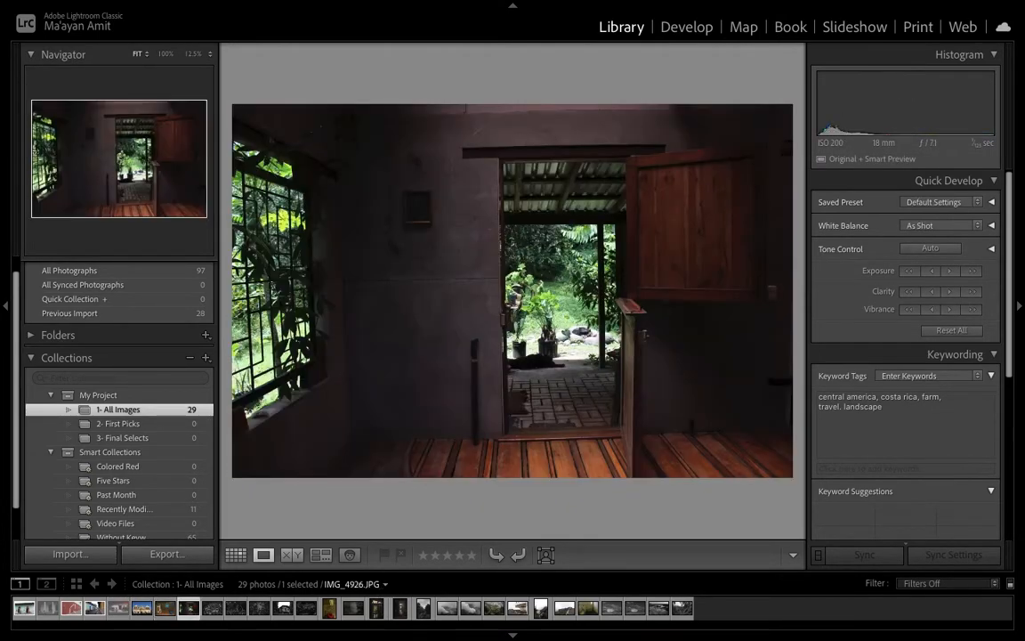
{"action": "key", "text": "Right"}
{"action": "key", "text": "p"}
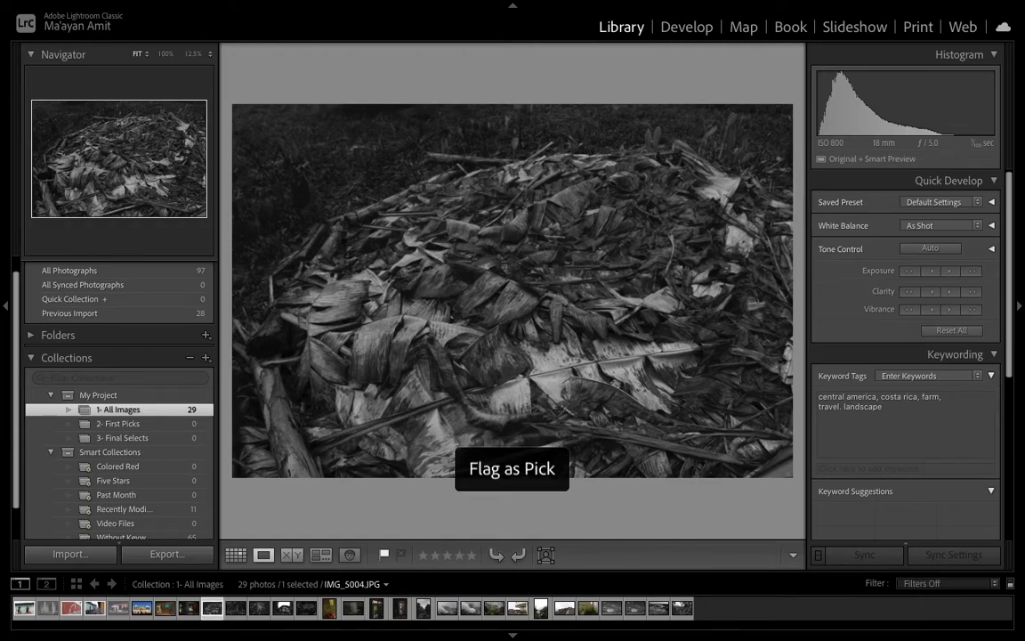
{"action": "key", "text": "Right"}
{"action": "key", "text": "p"}
{"action": "key", "text": "Right"}
{"action": "key", "text": "p"}
{"action": "key", "text": "Right"}
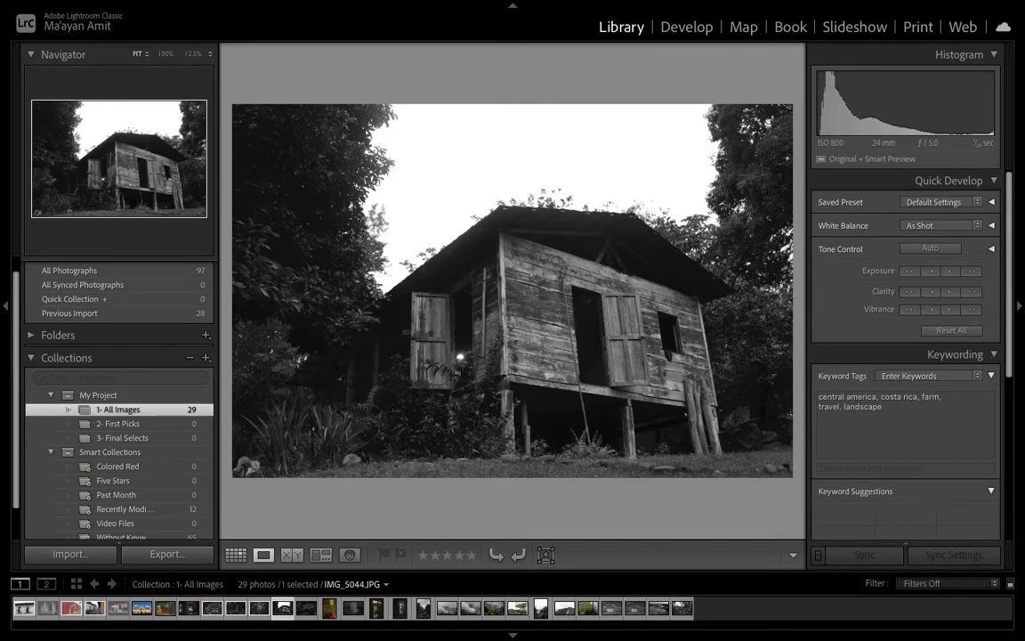
Switch between grid and loupe views to review the flags on the thumbnails
{"action": "key", "text": "g"}
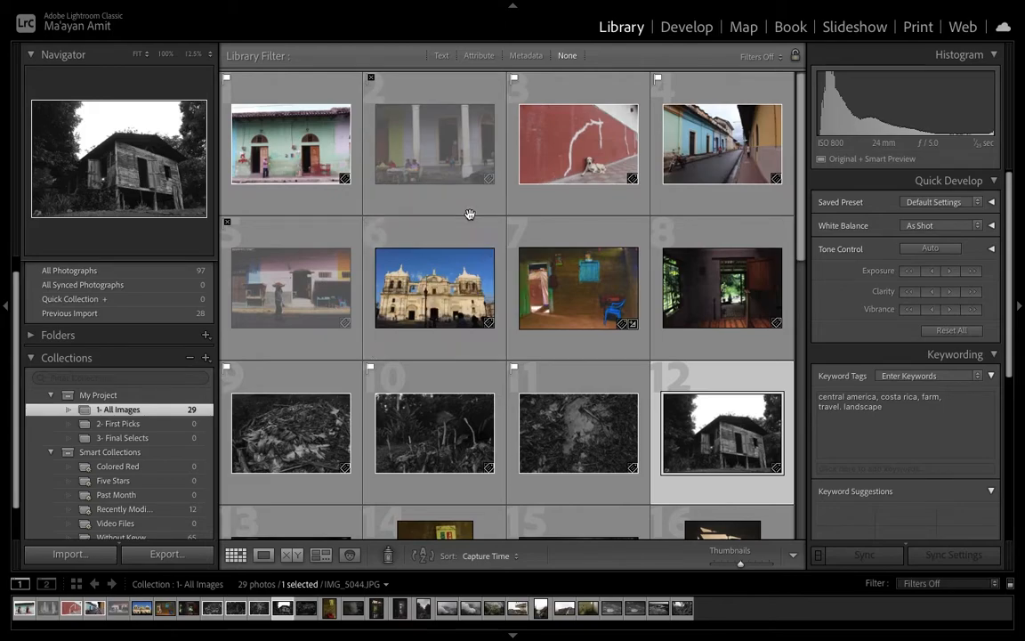
{"action": "scroll", "coordinate": [470, 214], "scroll_direction": "down", "scroll_amount": 2}
{"action": "scroll", "coordinate": [469, 215], "scroll_direction": "down", "scroll_amount": 1}
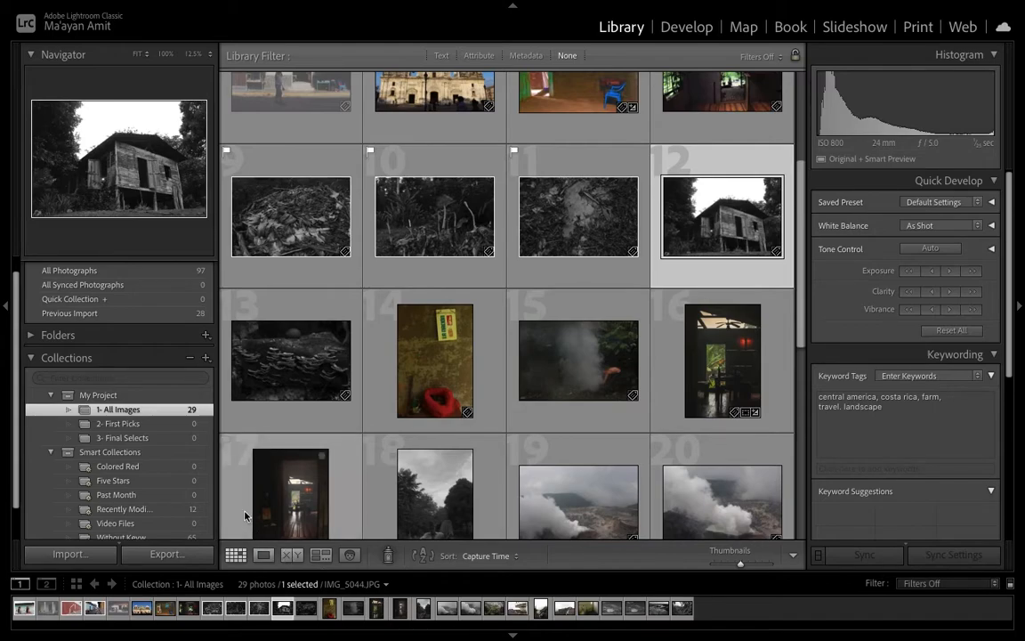
{"action": "left_click", "coordinate": [260, 556]}
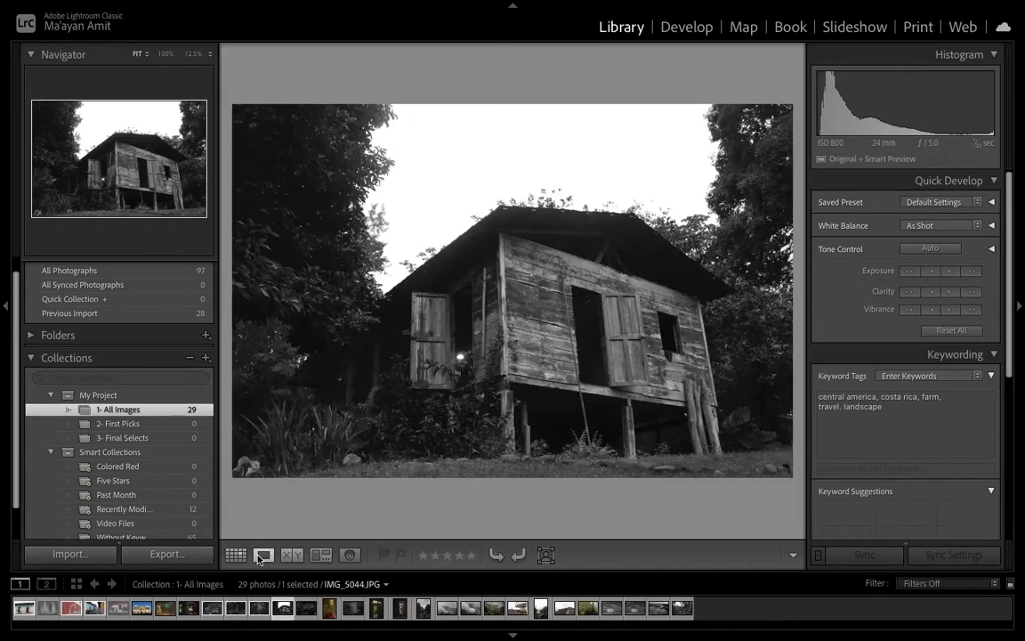
{"action": "key", "text": "g"}
{"action": "left_click", "coordinate": [263, 555]}
{"action": "key", "text": "g"}
{"action": "scroll", "coordinate": [322, 469], "scroll_direction": "up", "scroll_amount": 3}
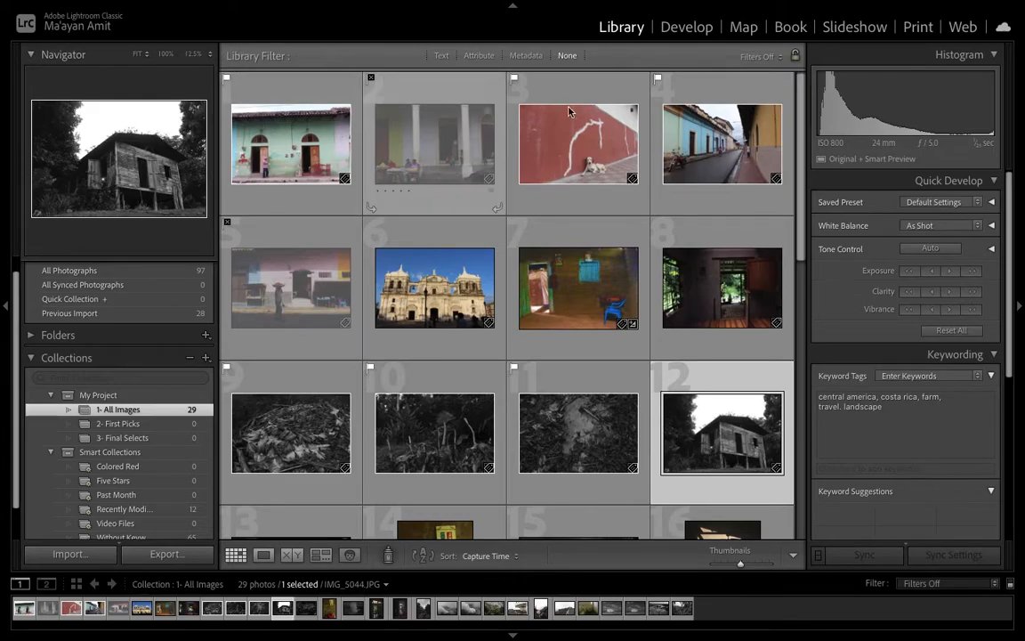
Filter the collection by attribute to show only rejected photos
{"action": "left_click", "coordinate": [479, 56]}
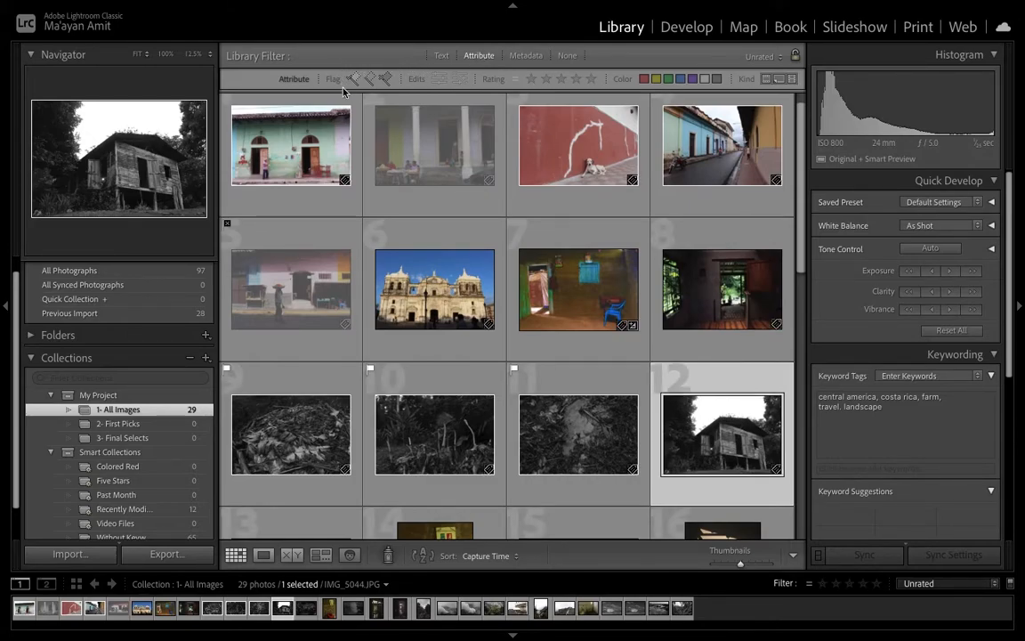
{"action": "left_click", "coordinate": [387, 80]}
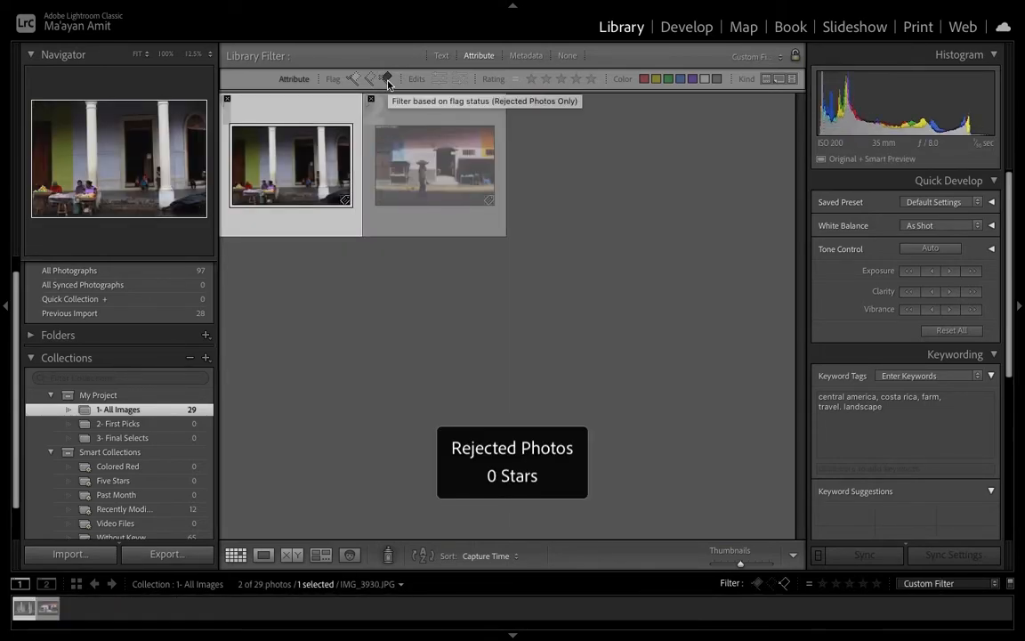
Select all rejected photos and remove them from the collection
{"action": "left_click", "coordinate": [532, 164]}
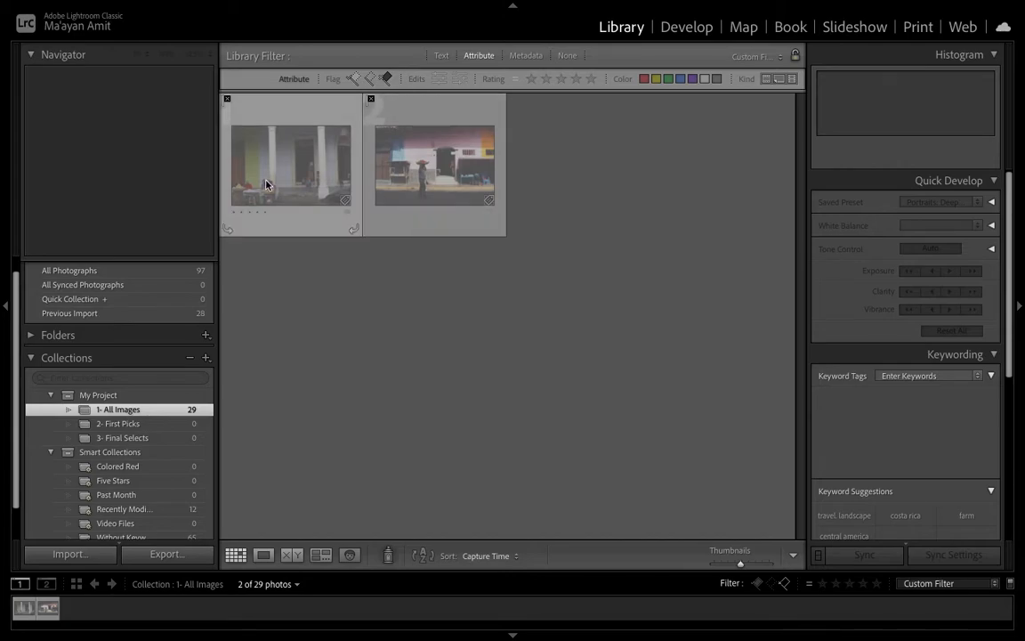
{"action": "mouse_move", "coordinate": [265, 184]}
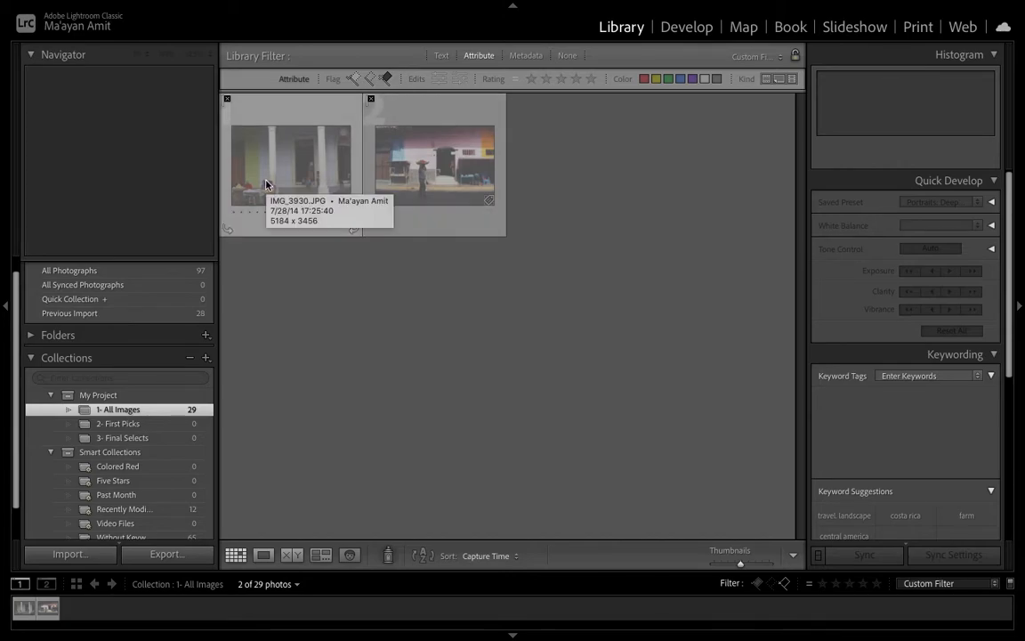
{"action": "key", "text": "ctrl+a"}
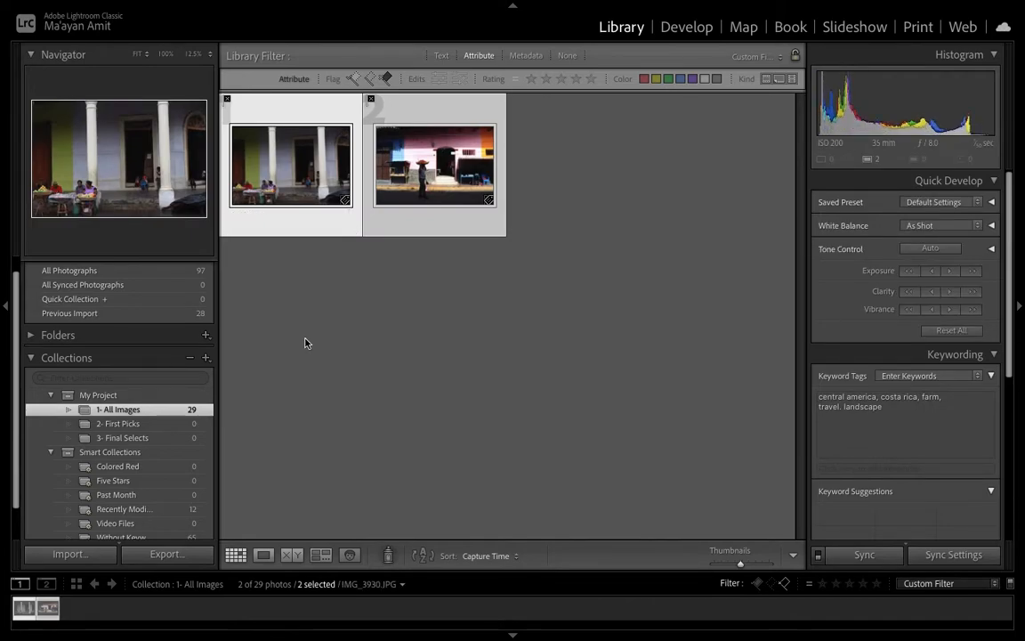
{"action": "key", "text": "Delete"}
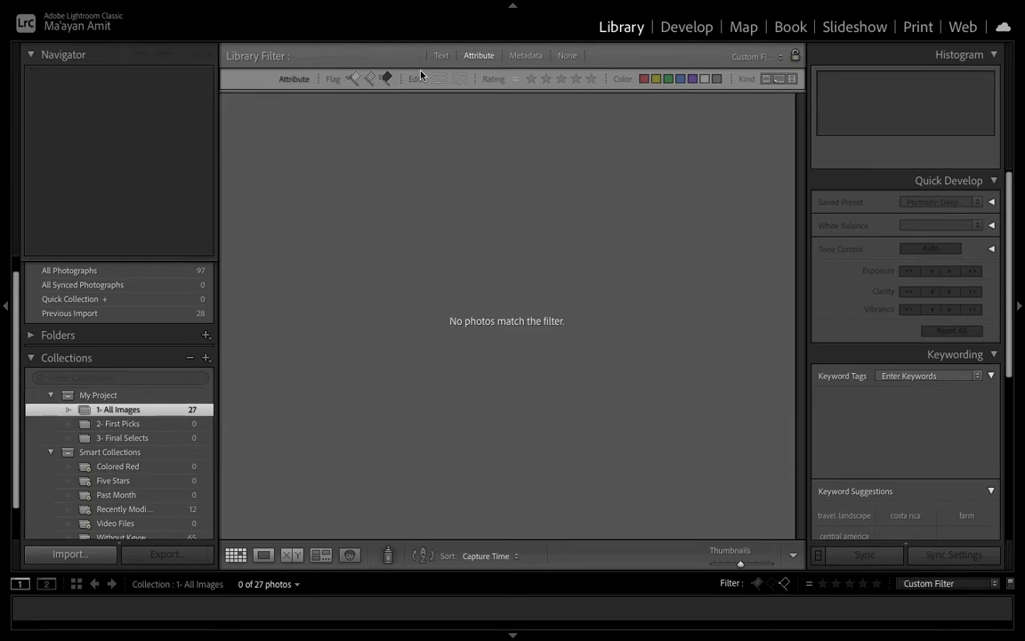
Turn off the rejected filter and switch the source to All Photographs in the catalog
{"action": "left_click", "coordinate": [387, 79]}
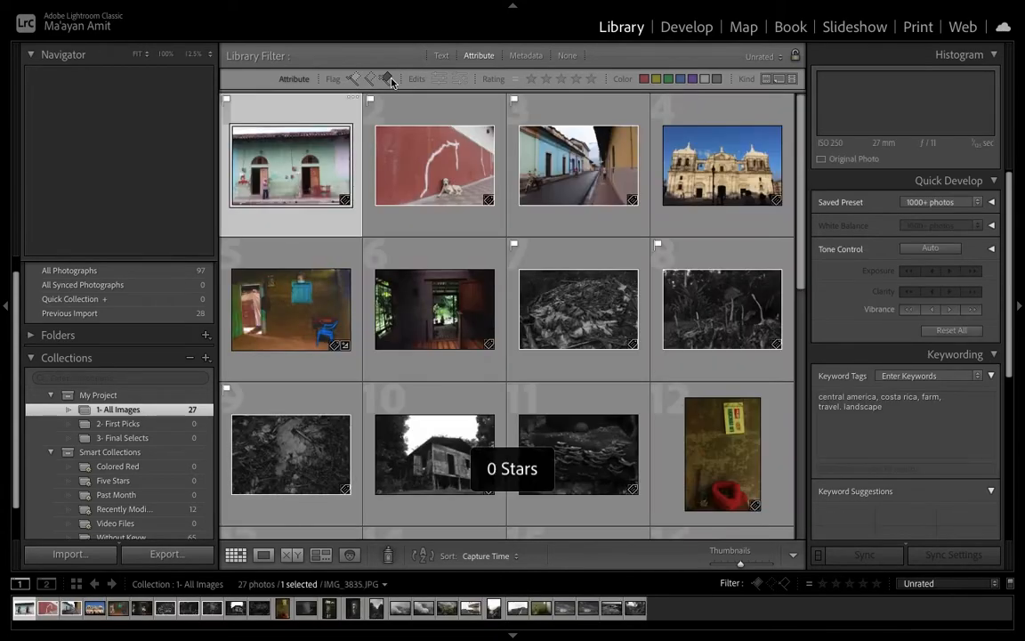
{"action": "left_click", "coordinate": [153, 272]}
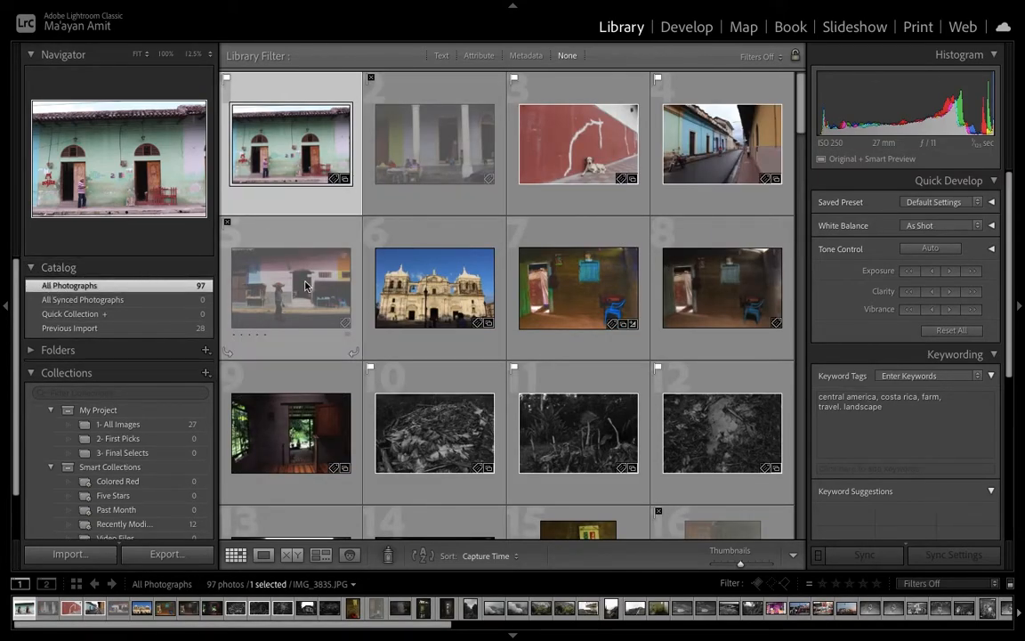
{"action": "mouse_move", "coordinate": [304, 285]}
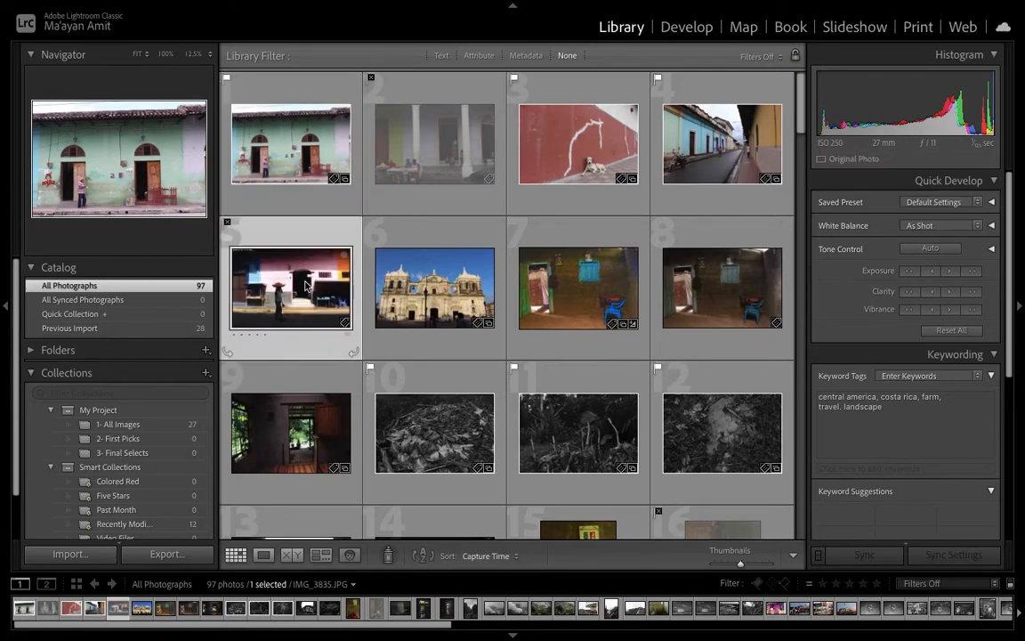
{"action": "key", "text": "Right"}
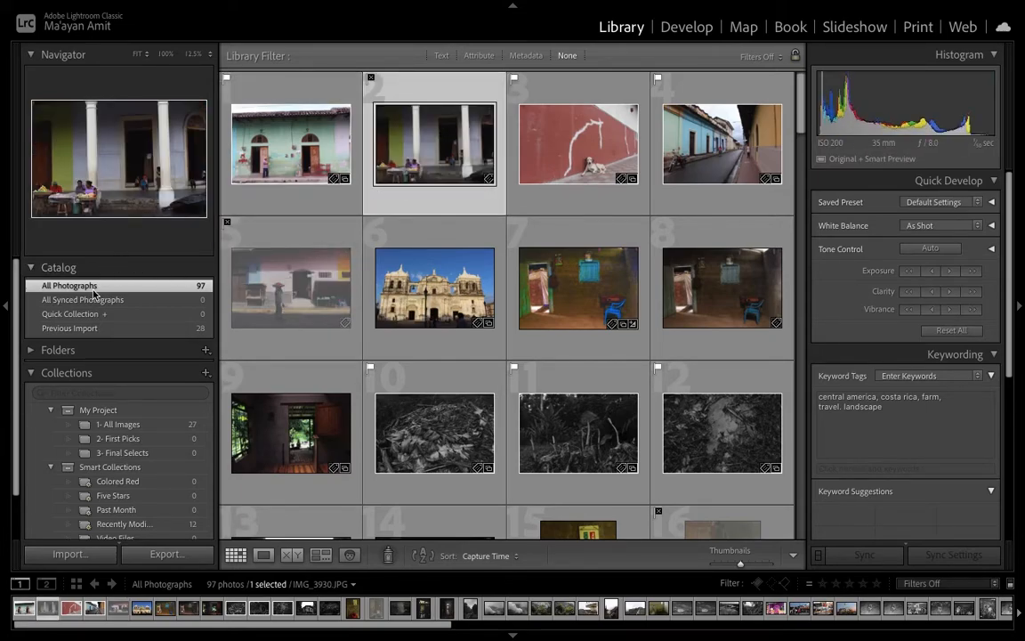
Filter all photographs to rejected only and remove the reject flag from the portrait-oriented third photo
{"action": "left_click", "coordinate": [492, 57]}
{"action": "left_click", "coordinate": [389, 79]}
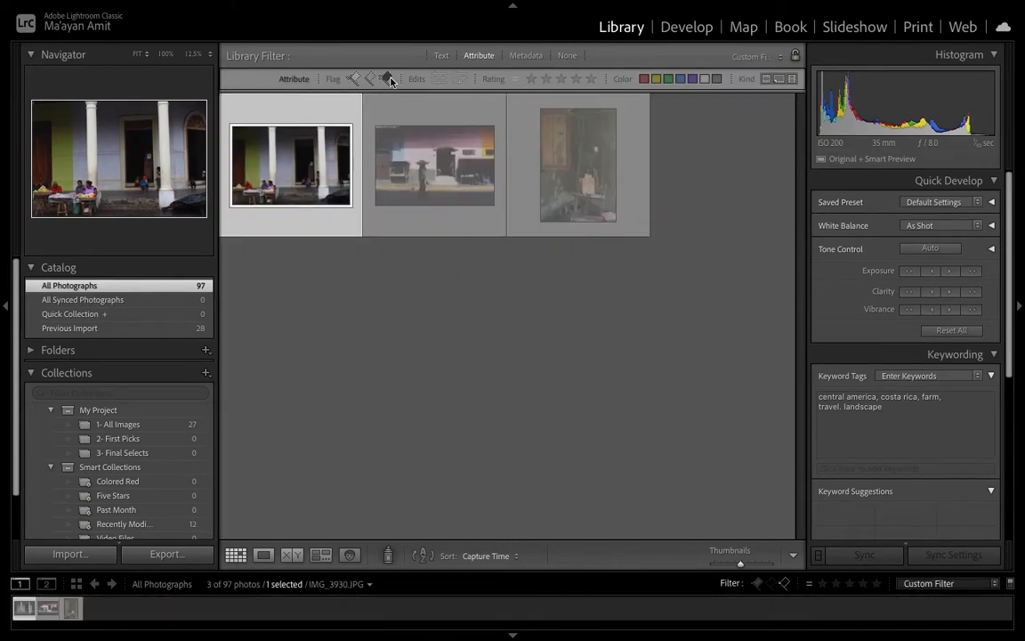
{"action": "left_click", "coordinate": [553, 162]}
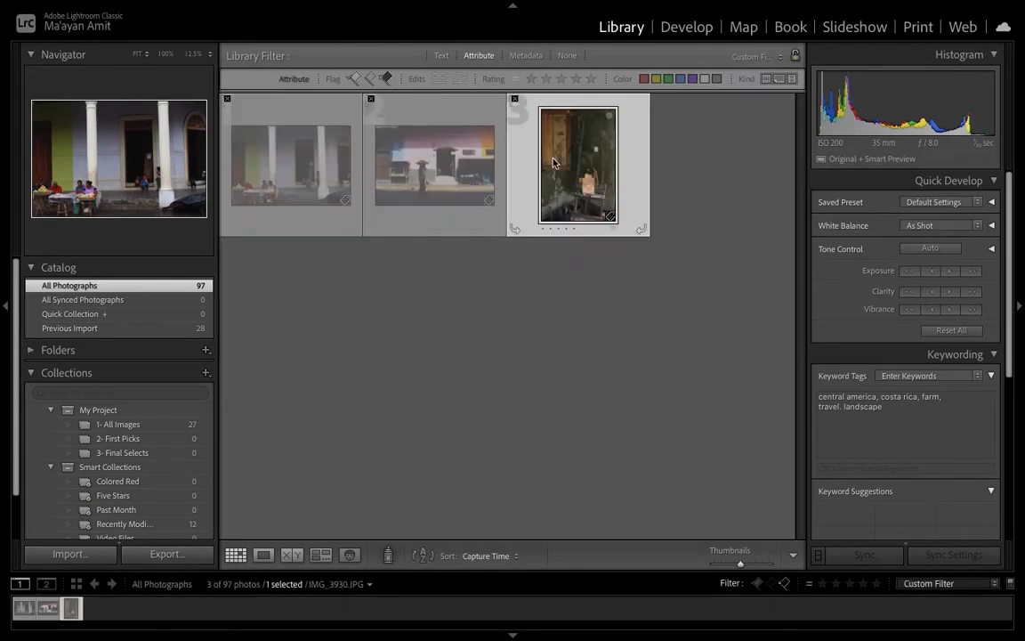
{"action": "left_click", "coordinate": [516, 101]}
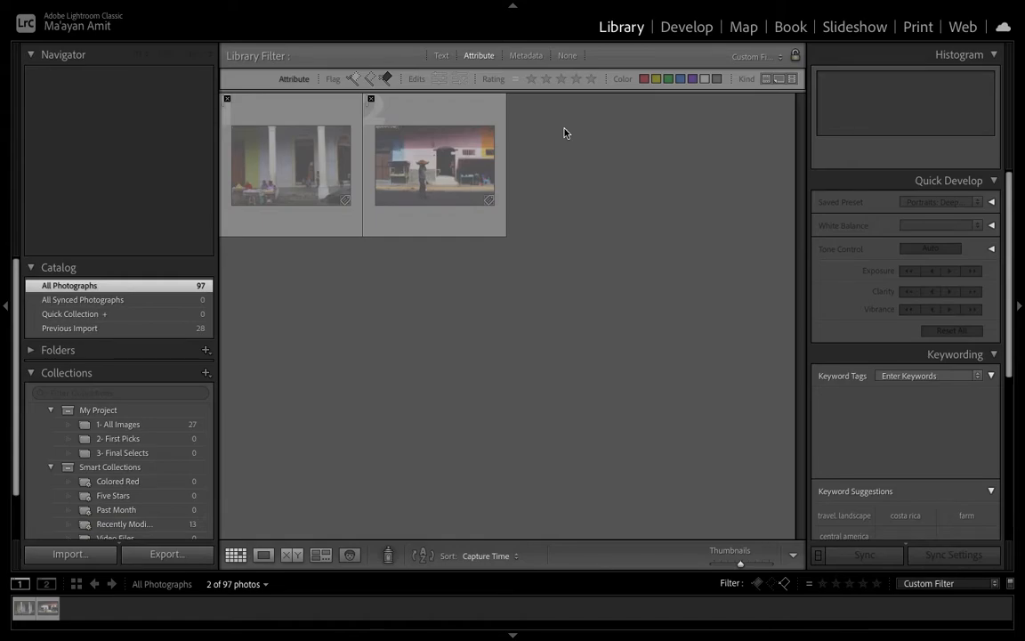
{"action": "key", "text": "ctrl+a"}
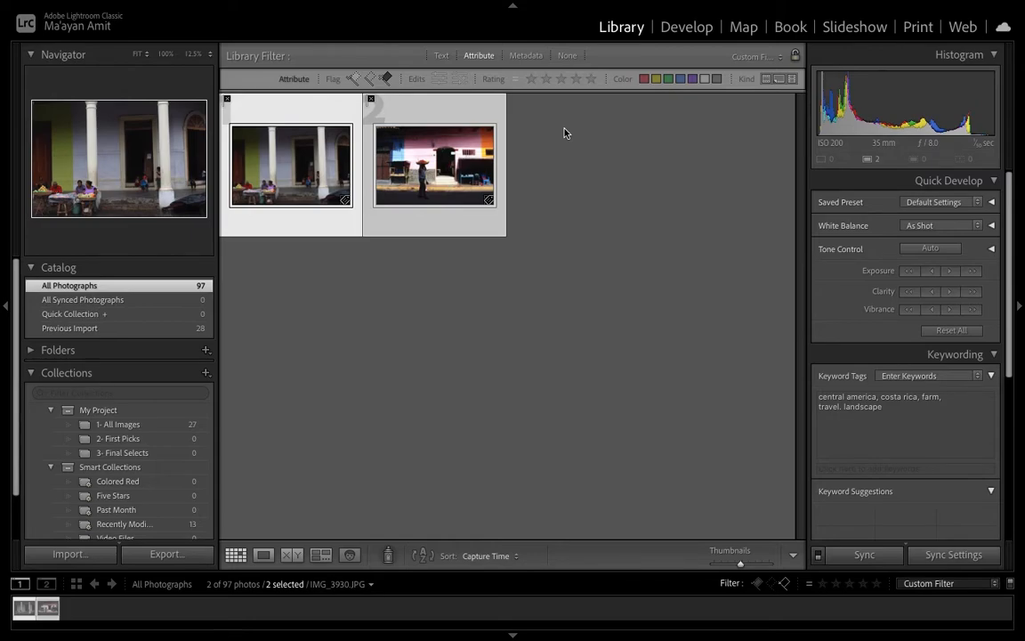
{"action": "key", "text": "BackSpace"}
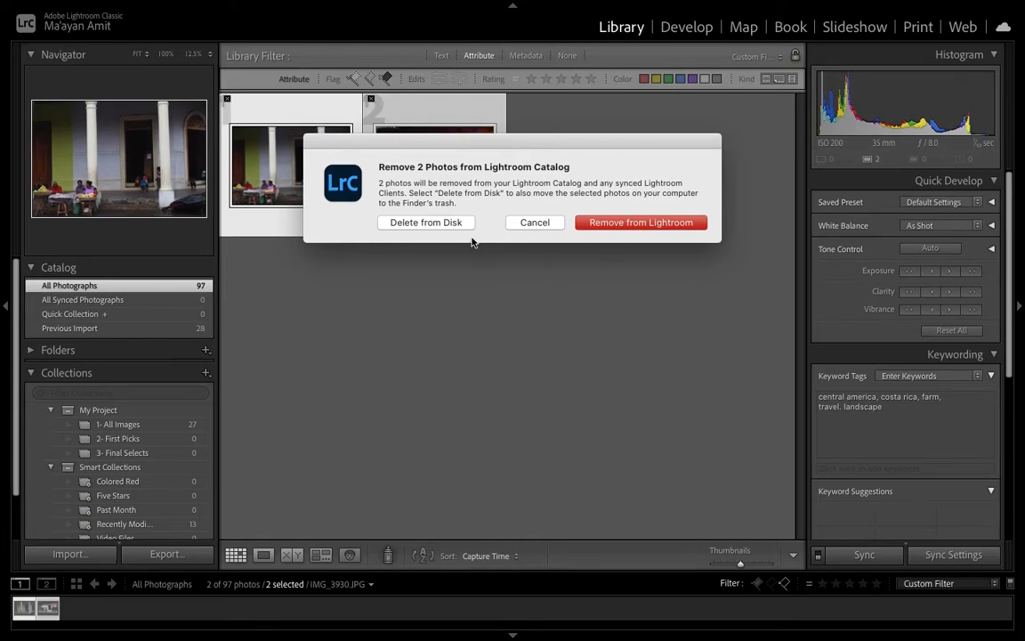
{"action": "left_click", "coordinate": [533, 222]}
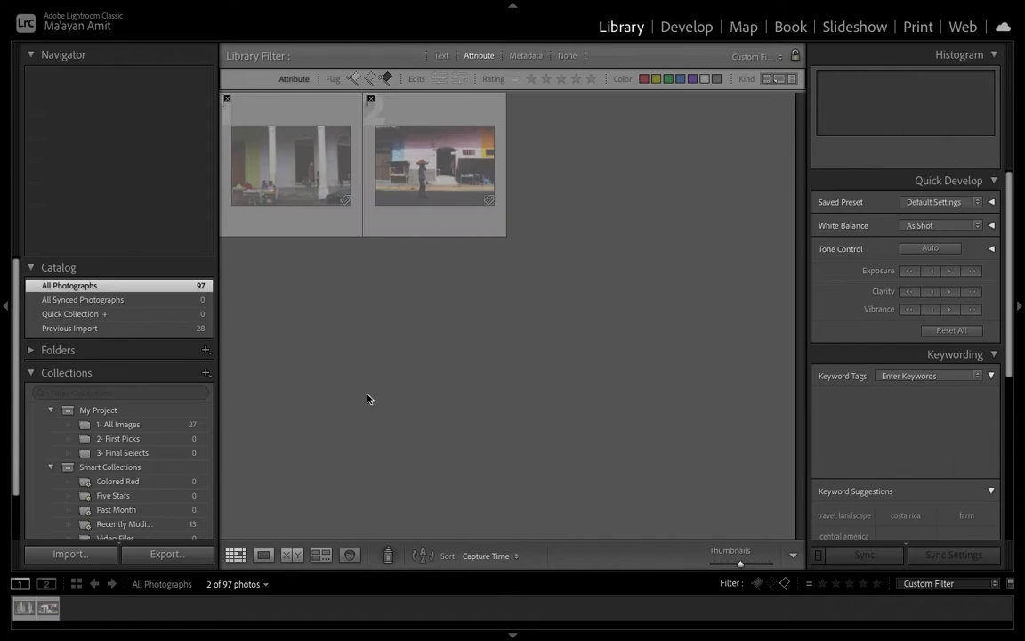
Open the 1- All Images collection and flag the last three photos, 24 to 26, as picks
{"action": "left_click", "coordinate": [157, 427]}
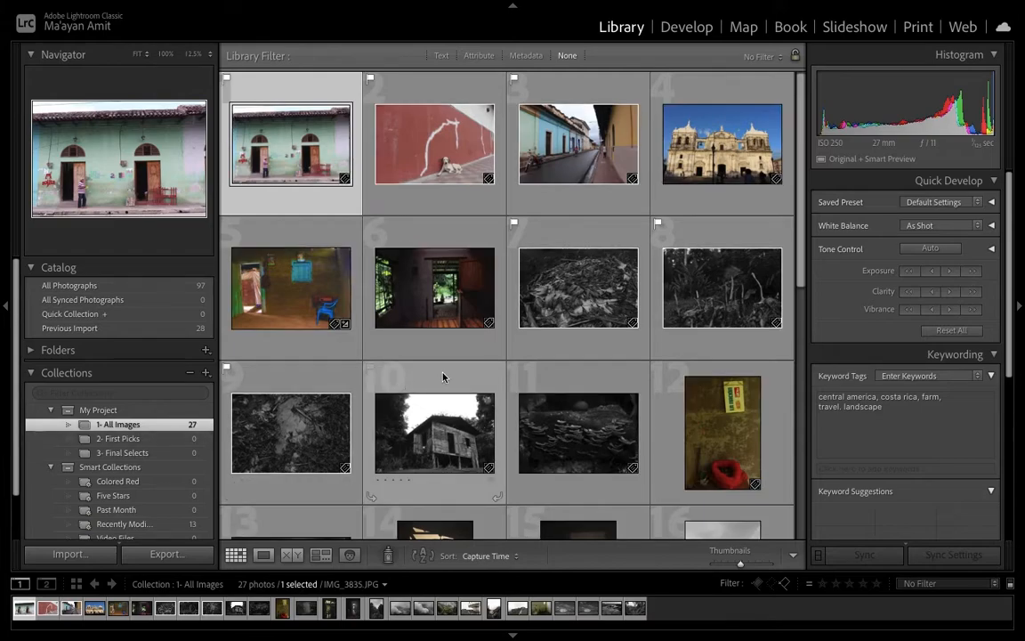
{"action": "scroll", "coordinate": [443, 377], "scroll_direction": "down", "scroll_amount": 1}
{"action": "scroll", "coordinate": [443, 378], "scroll_direction": "down", "scroll_amount": 4}
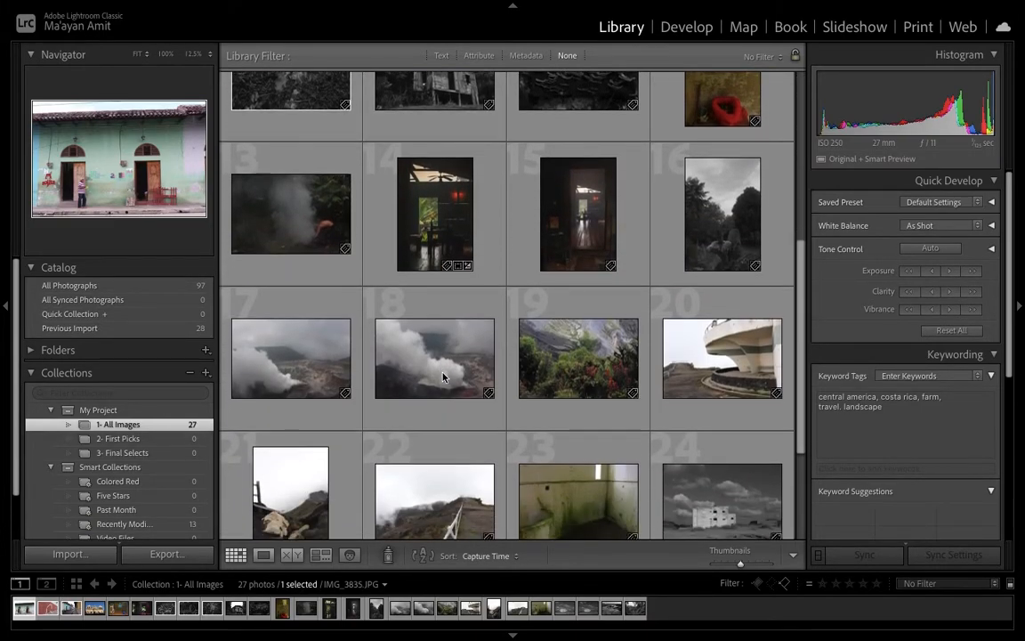
{"action": "scroll", "coordinate": [443, 377], "scroll_direction": "down", "scroll_amount": 2}
{"action": "scroll", "coordinate": [605, 354], "scroll_direction": "down", "scroll_amount": 1}
{"action": "left_click", "coordinate": [713, 329]}
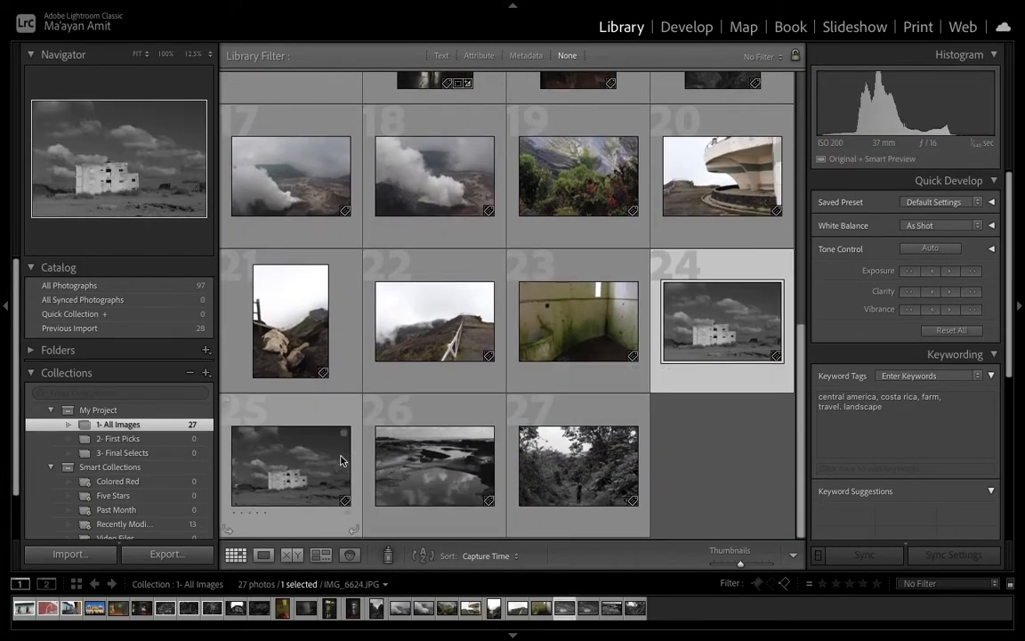
{"action": "key", "text": "p"}
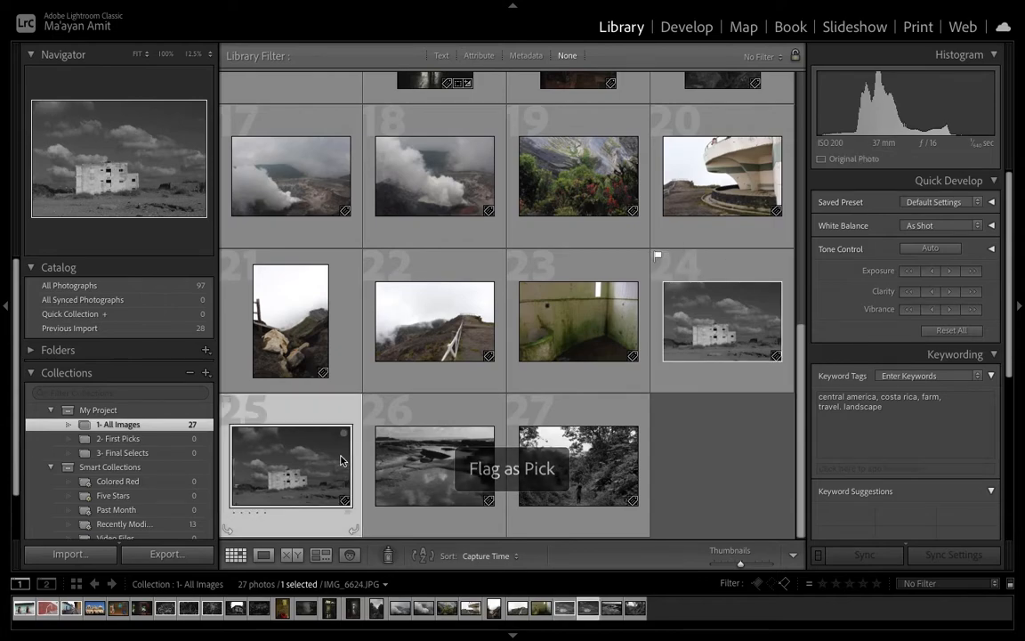
{"action": "key", "text": "p"}
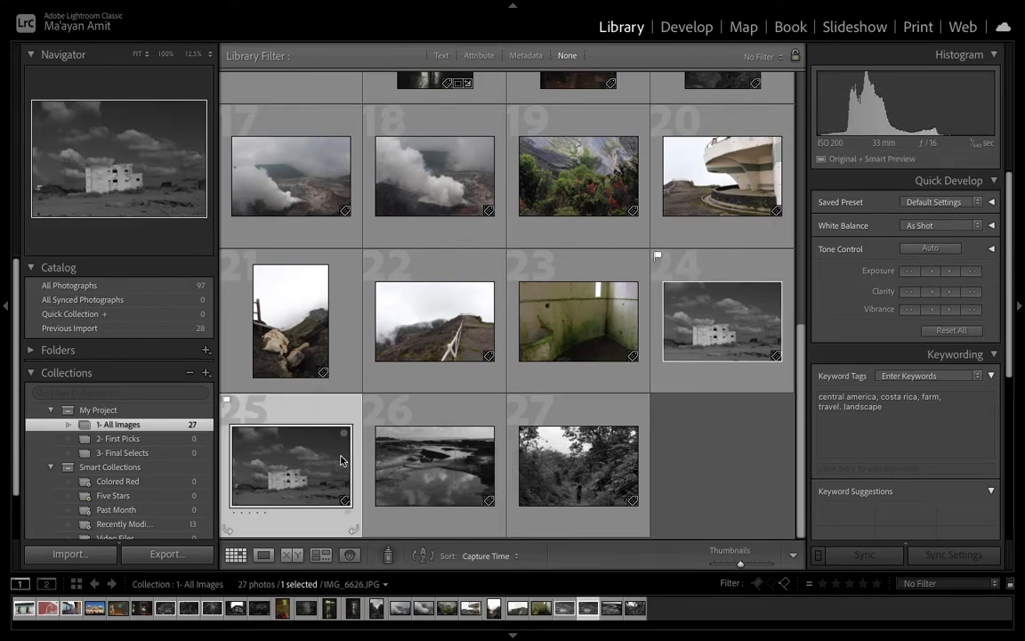
{"action": "key", "text": "Right"}
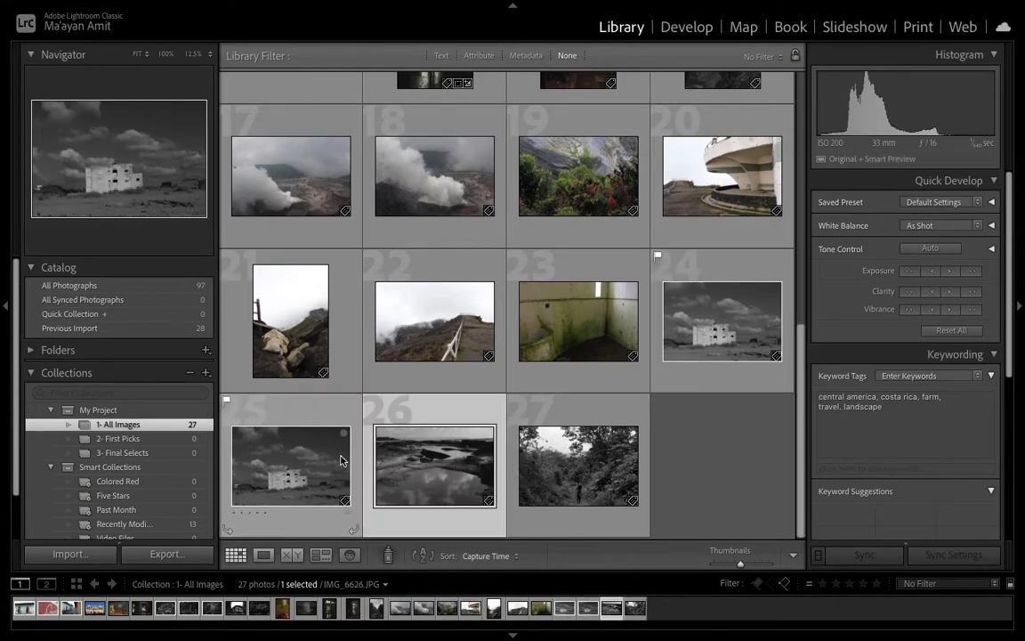
{"action": "key", "text": "p"}
Filter the collection by attribute to show only photos flagged as picks
{"action": "scroll", "coordinate": [341, 461], "scroll_direction": "up", "scroll_amount": 5}
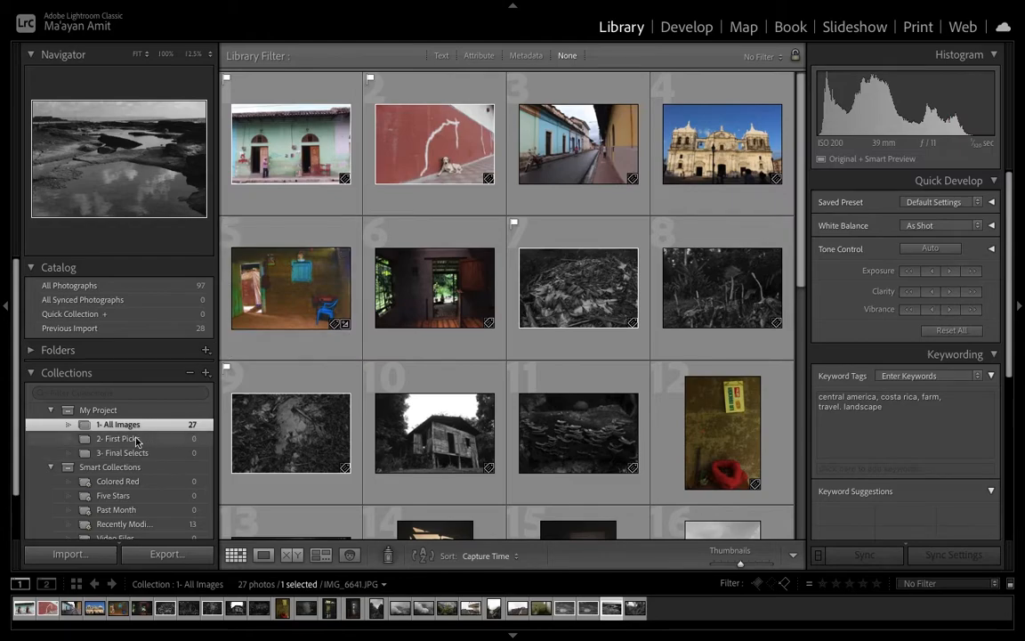
{"action": "left_click", "coordinate": [479, 55]}
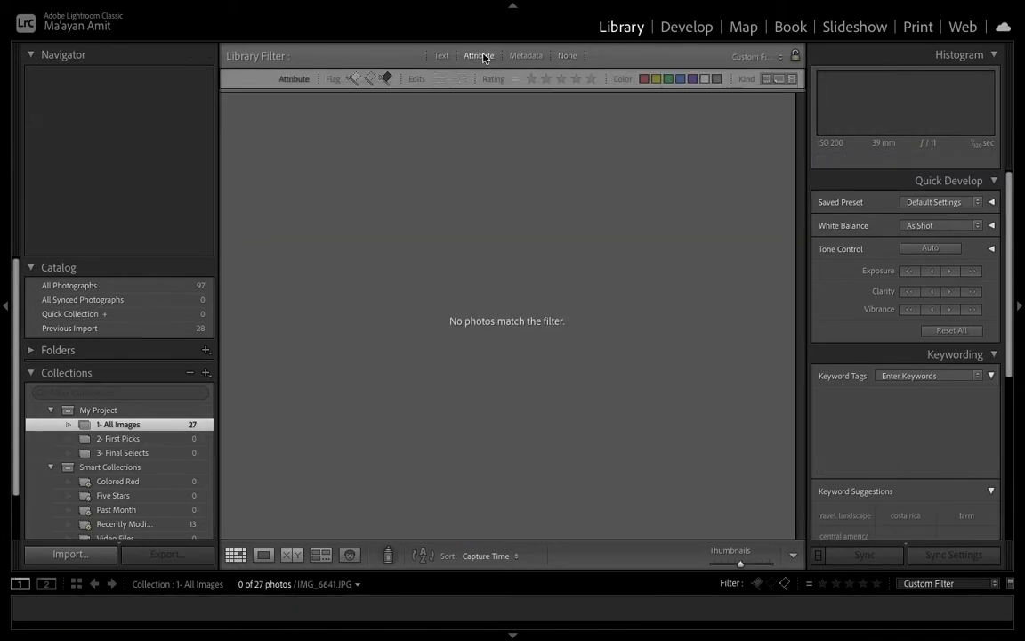
{"action": "left_click", "coordinate": [351, 81]}
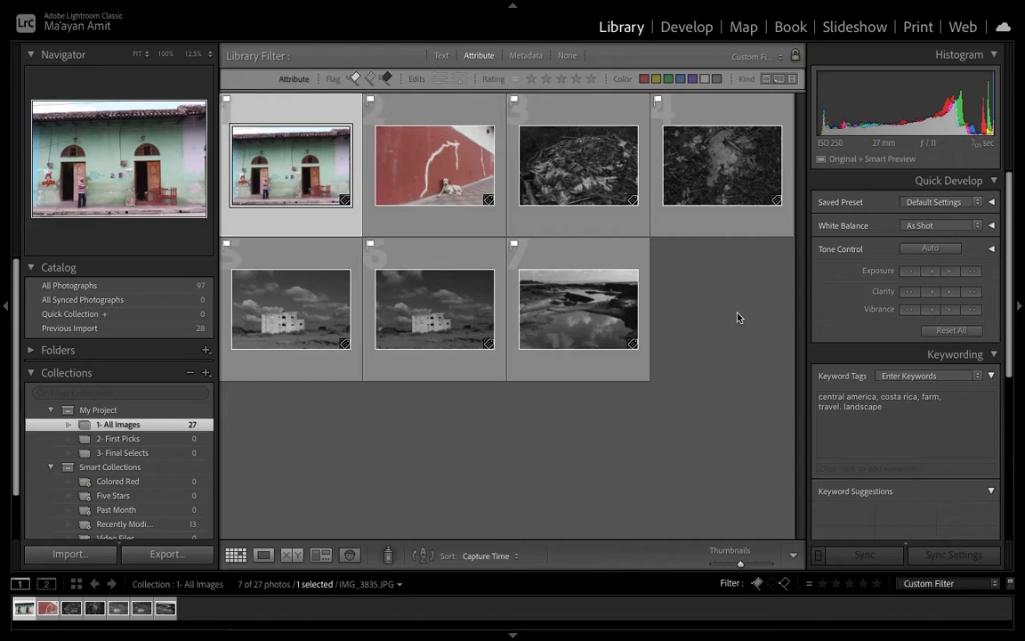
Add all picked photos to the 2- First Picks collection and open that collection
{"action": "key", "text": "ctrl+a"}
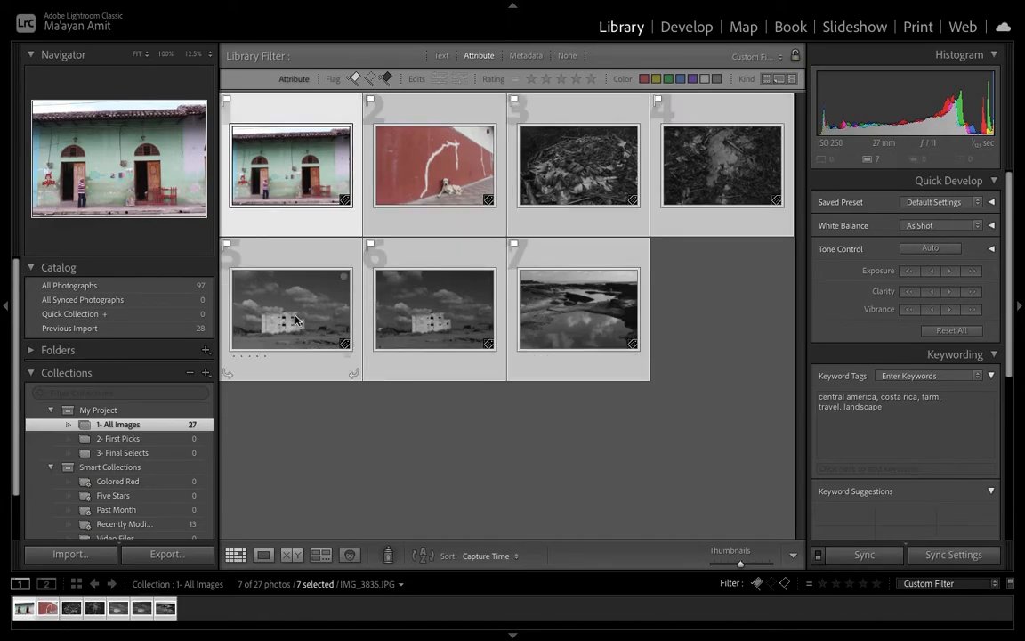
{"action": "left_click_drag", "start_coordinate": [297, 320], "coordinate": [185, 440]}
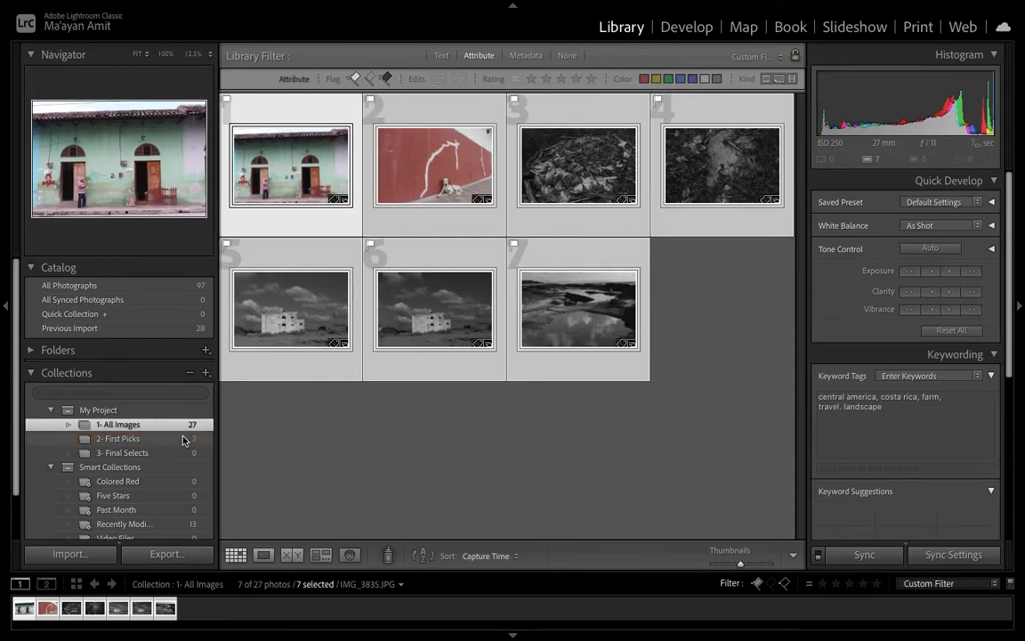
{"action": "left_click", "coordinate": [185, 440]}
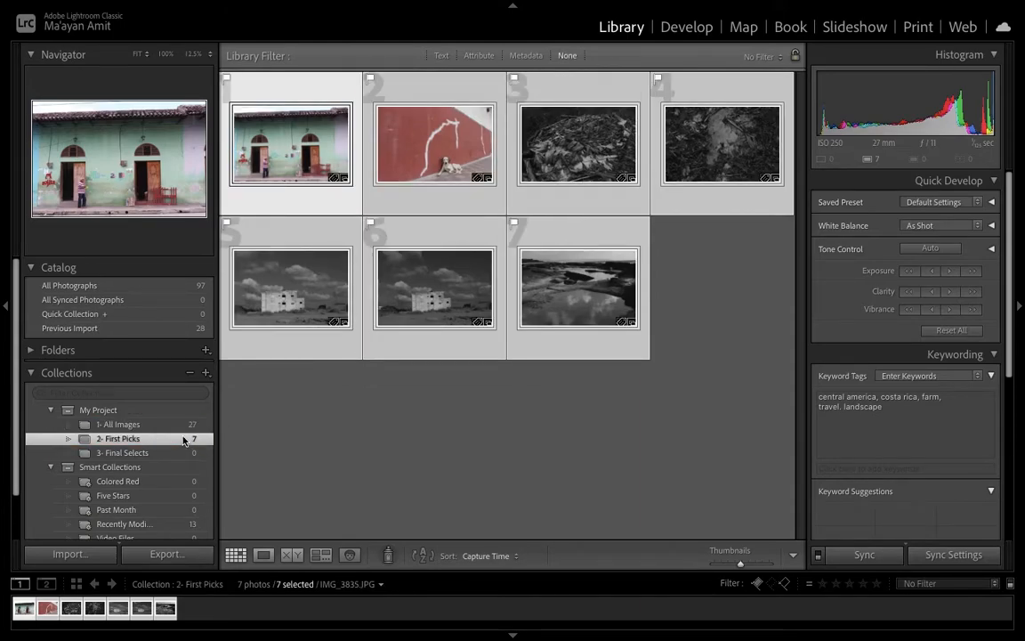
Remove the pick flags from all seven photos in First Picks and deselect them
{"action": "left_click", "coordinate": [306, 424]}
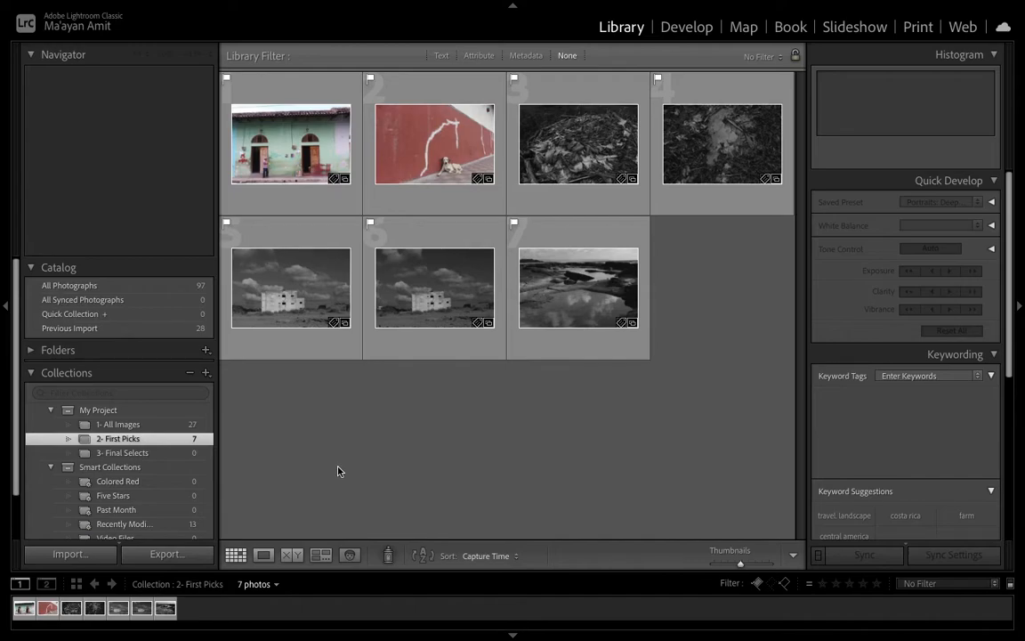
{"action": "key", "text": "ctrl+a"}
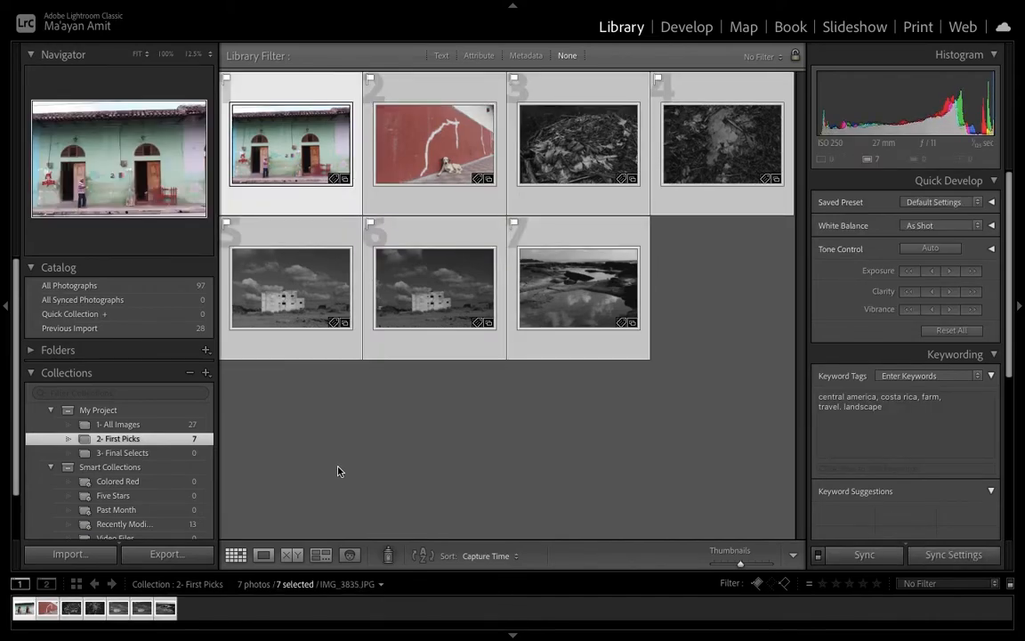
{"action": "key", "text": "u"}
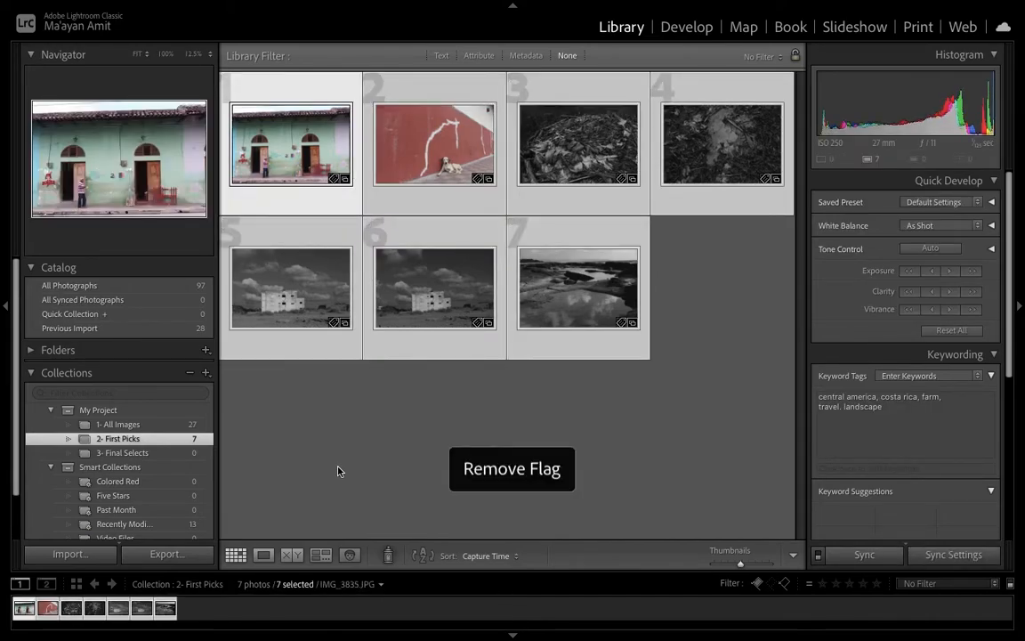
{"action": "key", "text": "super+d"}
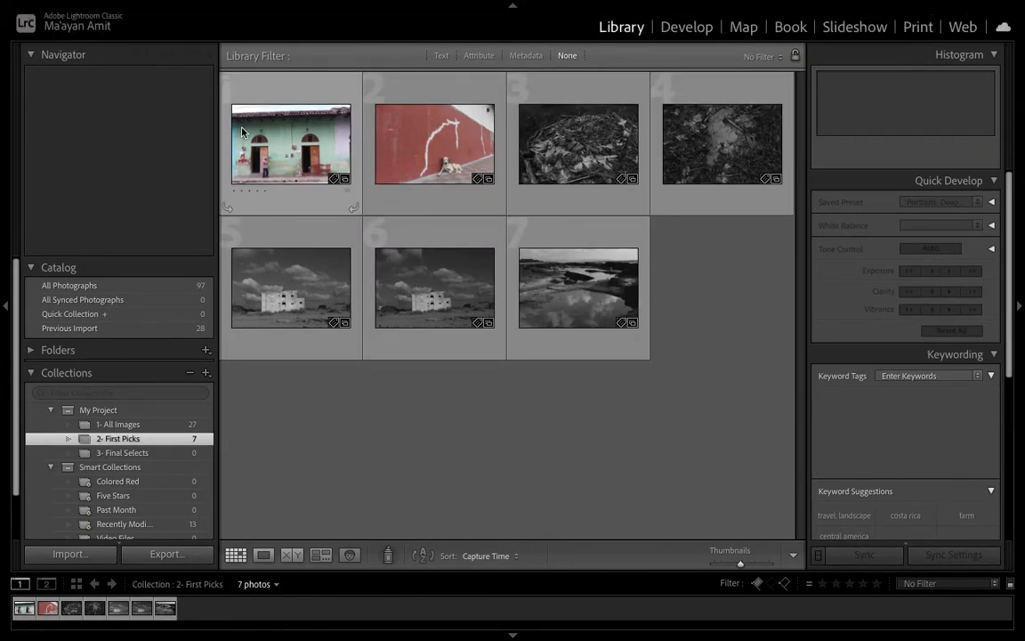
Open the first photo in loupe view and give it a 5-star rating
{"action": "mouse_move", "coordinate": [242, 131]}
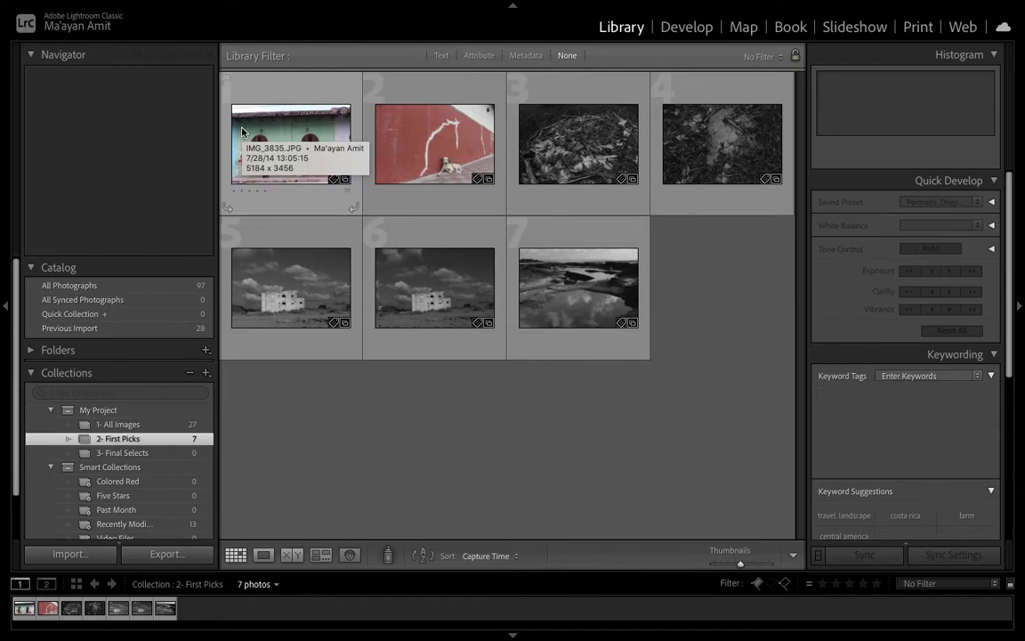
{"action": "left_click", "coordinate": [242, 132]}
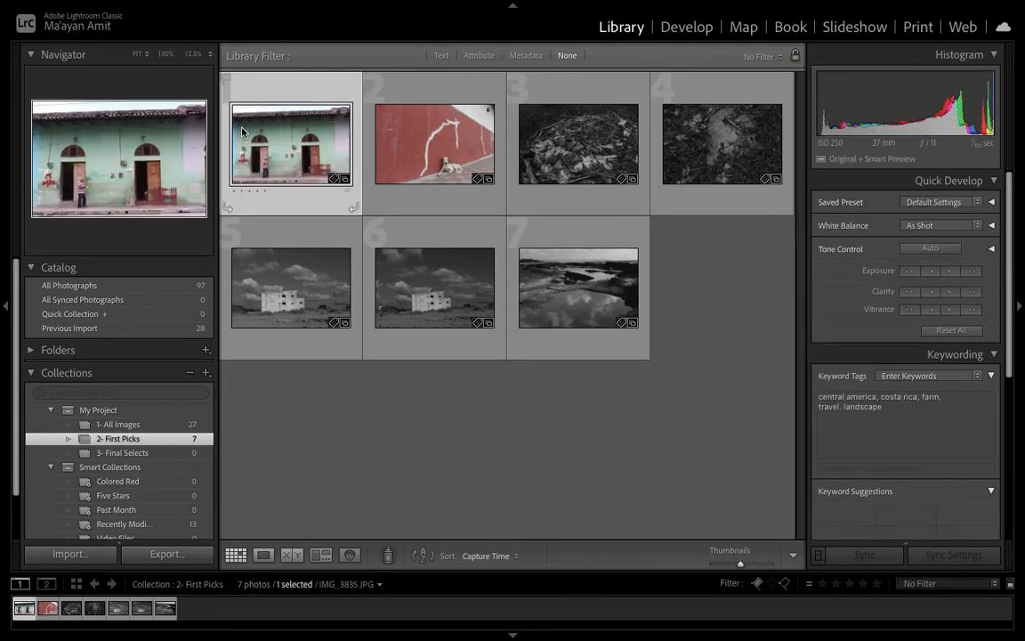
{"action": "double_click", "coordinate": [241, 132]}
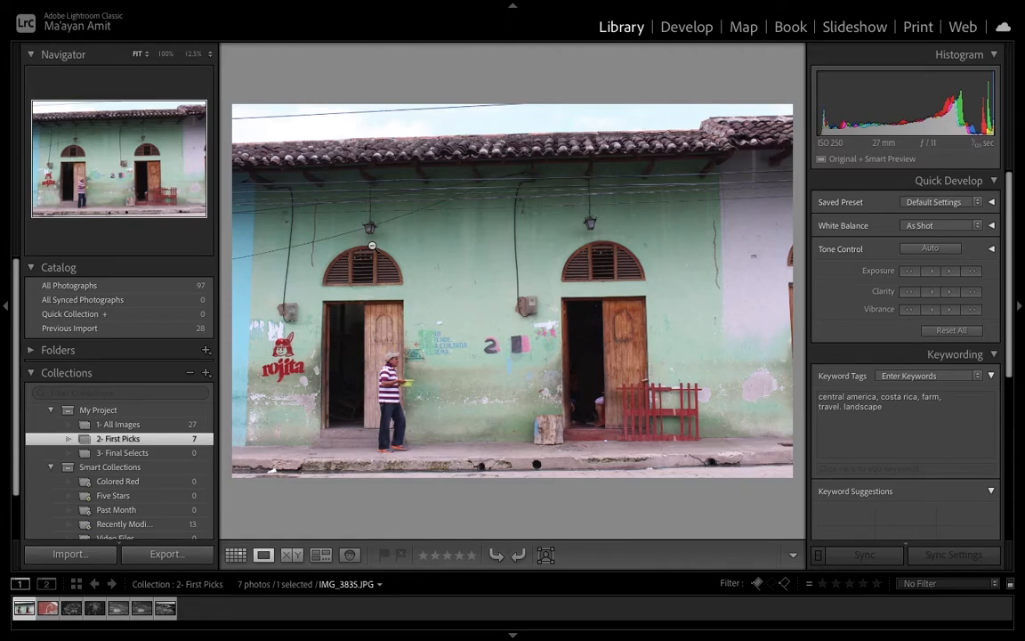
{"action": "key", "text": "1"}
{"action": "key", "text": "3"}
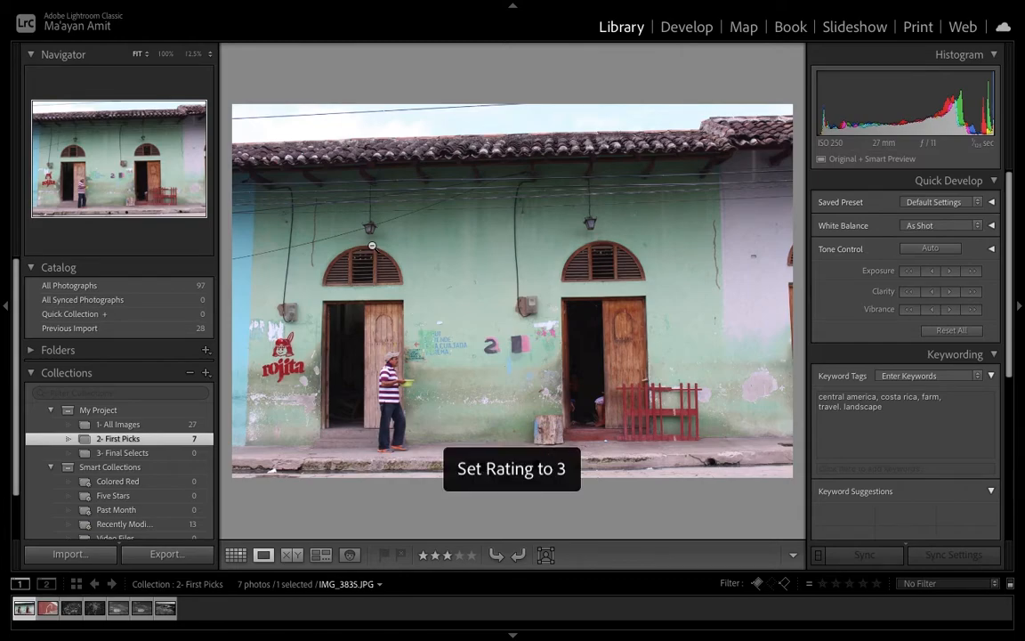
{"action": "key", "text": "5"}
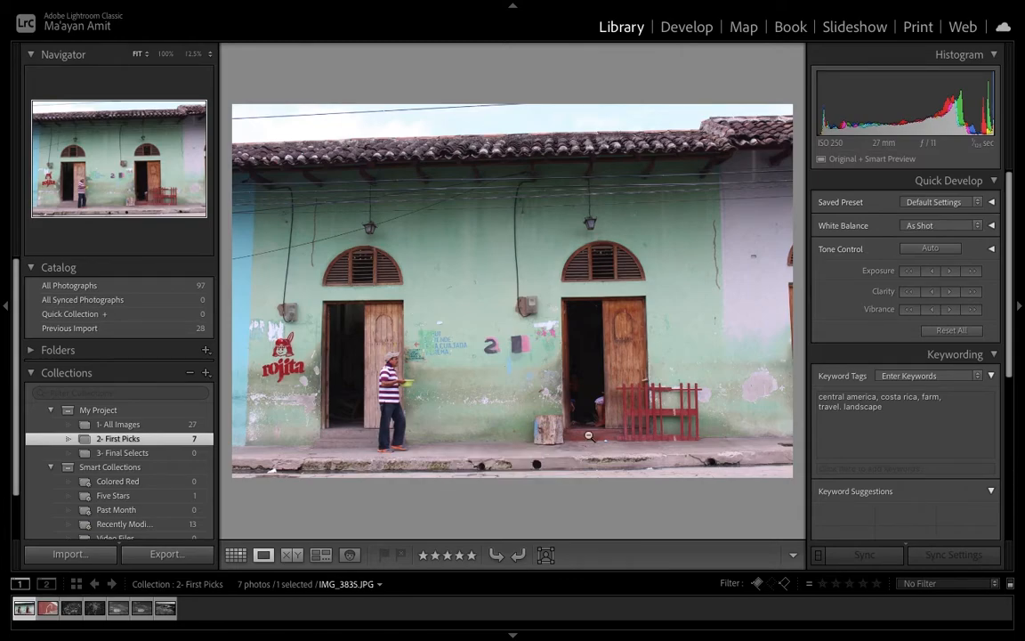
Rate the second photo 3 stars, the third 5 stars and the fourth 3 stars
{"action": "key", "text": "Right"}
{"action": "key", "text": "3"}
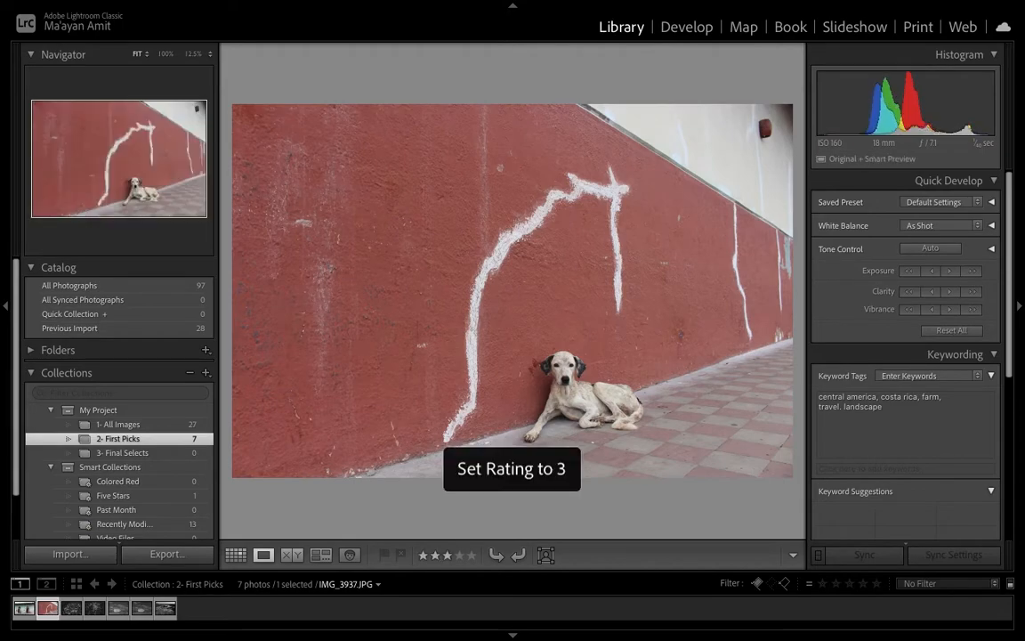
{"action": "key", "text": "Right"}
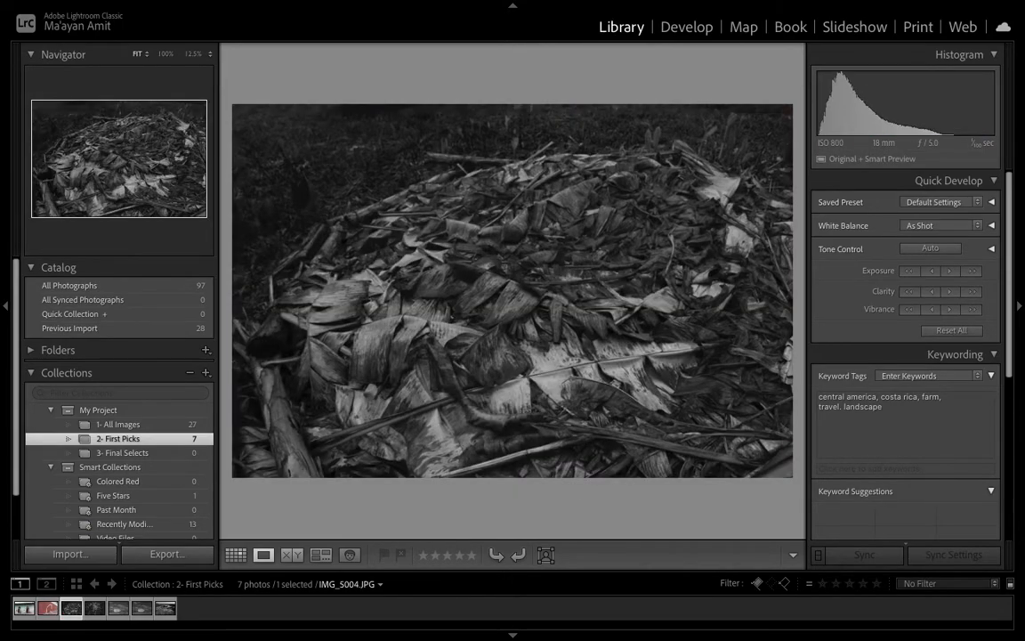
{"action": "key", "text": "5"}
{"action": "key", "text": "Right"}
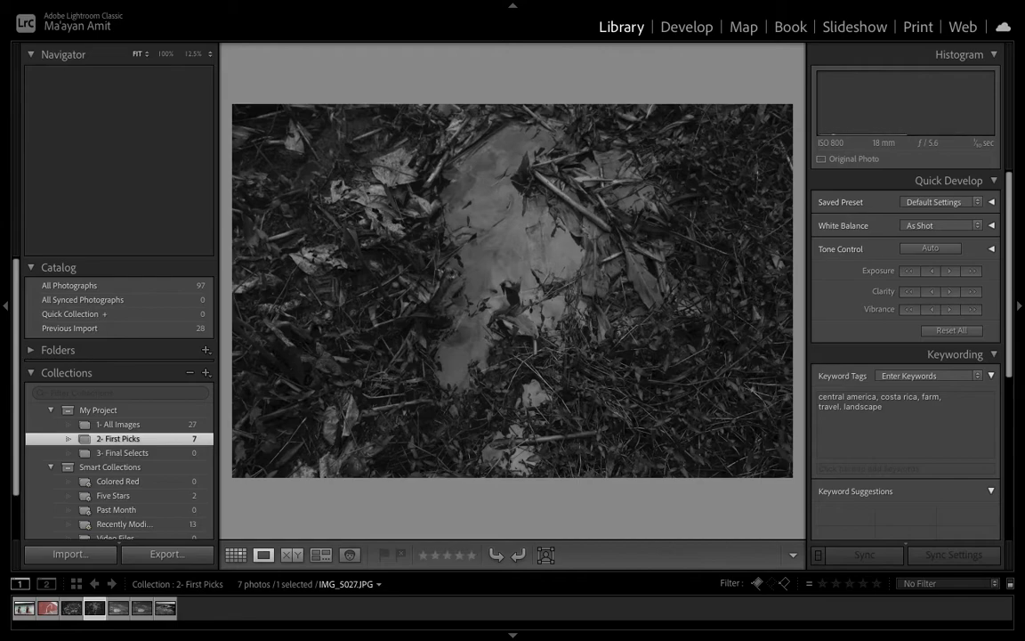
{"action": "key", "text": "3"}
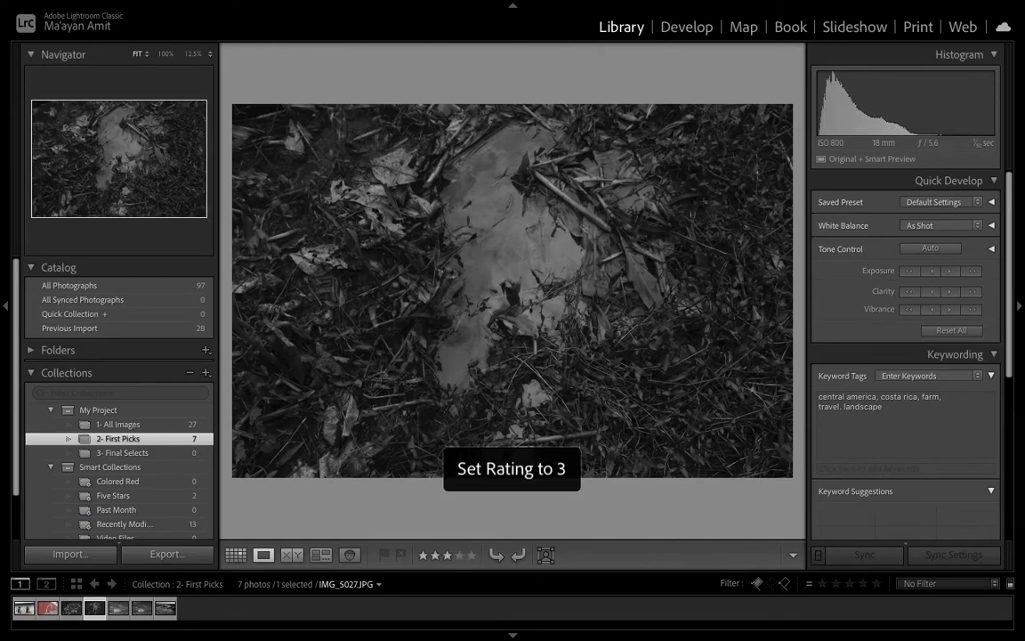
Rate the fifth and sixth photos 5 stars and the seventh 1 star, then return to the grid
{"action": "key", "text": "Right"}
{"action": "key", "text": "5"}
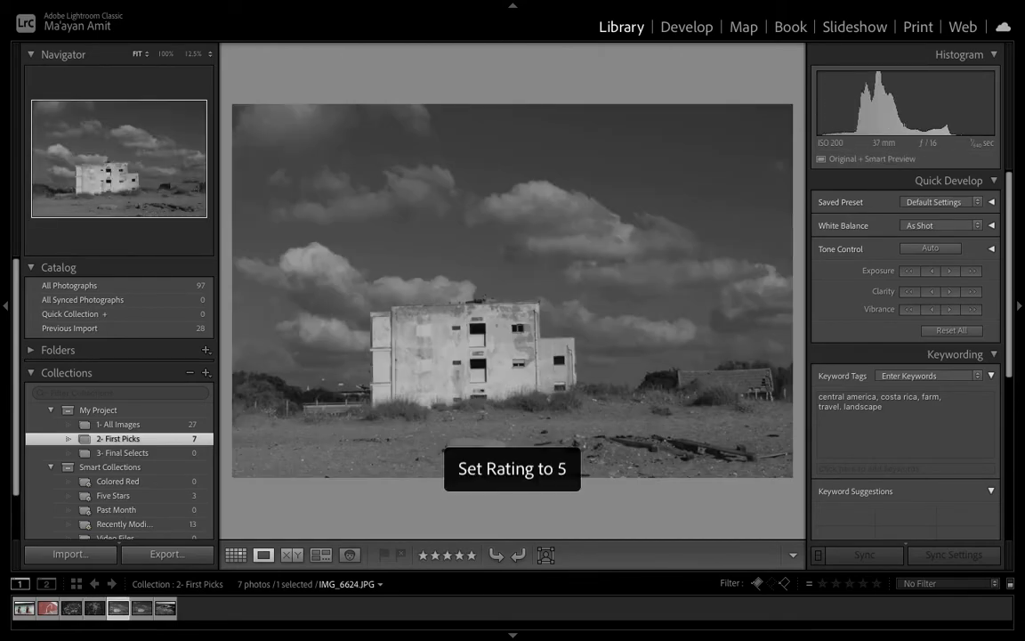
{"action": "key", "text": "Right"}
{"action": "key", "text": "5"}
{"action": "key", "text": "Right"}
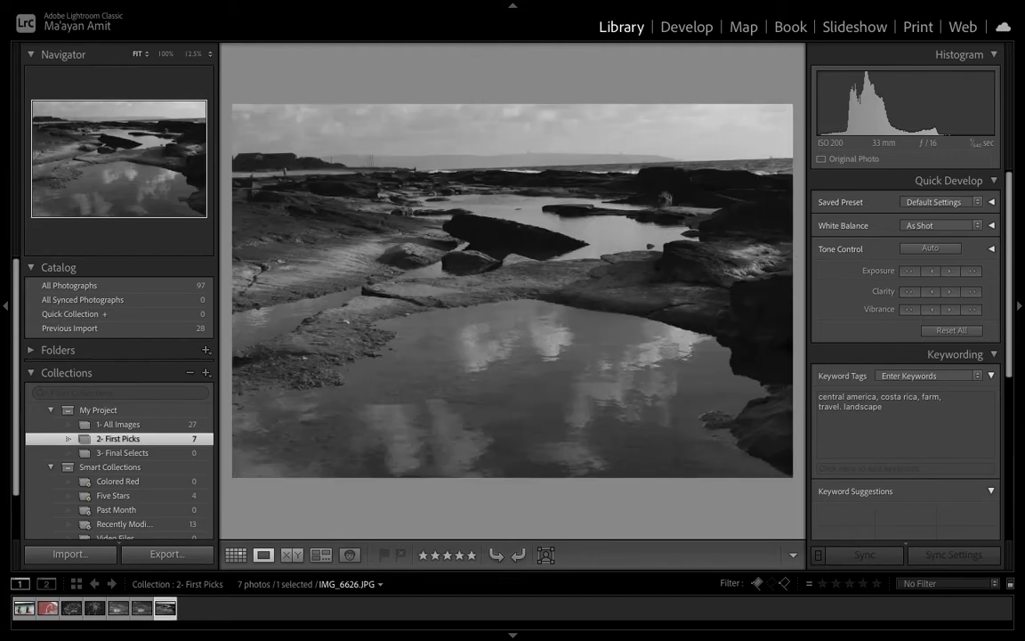
{"action": "key", "text": "1"}
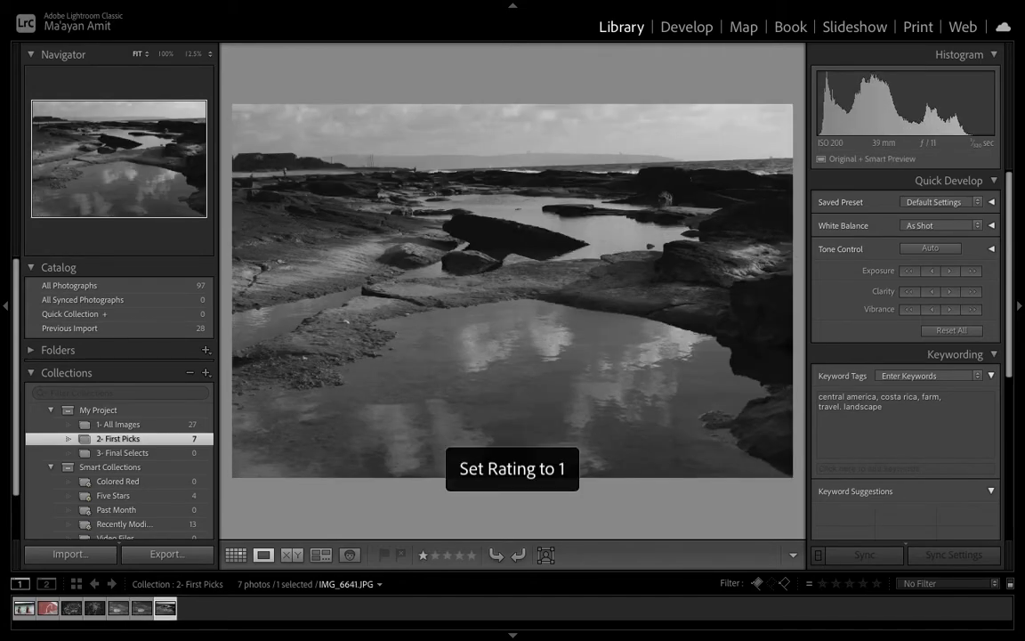
{"action": "key", "text": "g"}
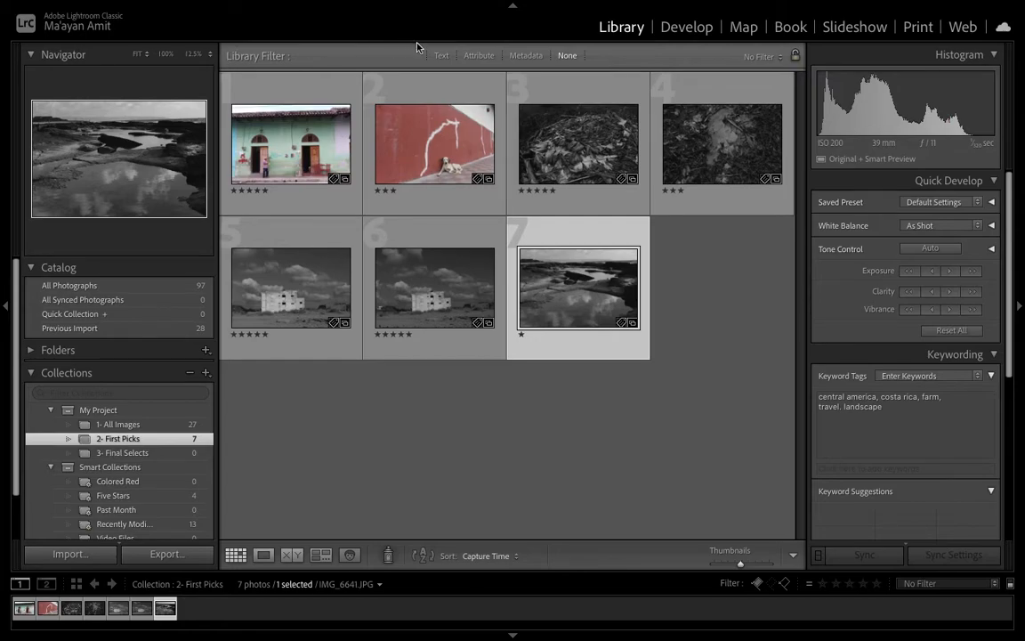
Filter First Picks by attribute to show only photos rated 5 stars and higher
{"action": "left_click", "coordinate": [471, 56]}
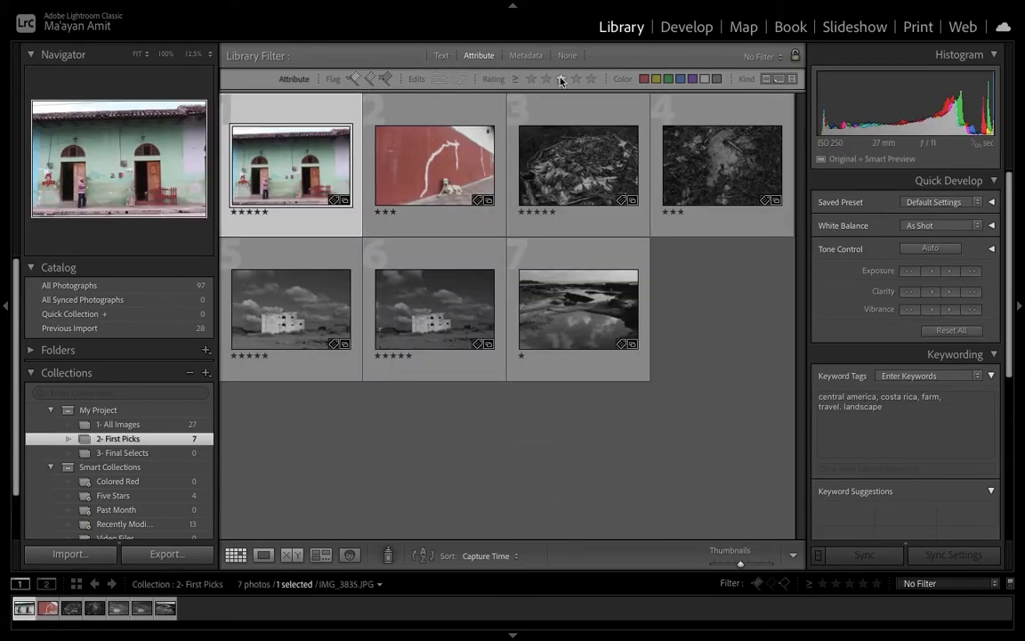
{"action": "left_click", "coordinate": [588, 79]}
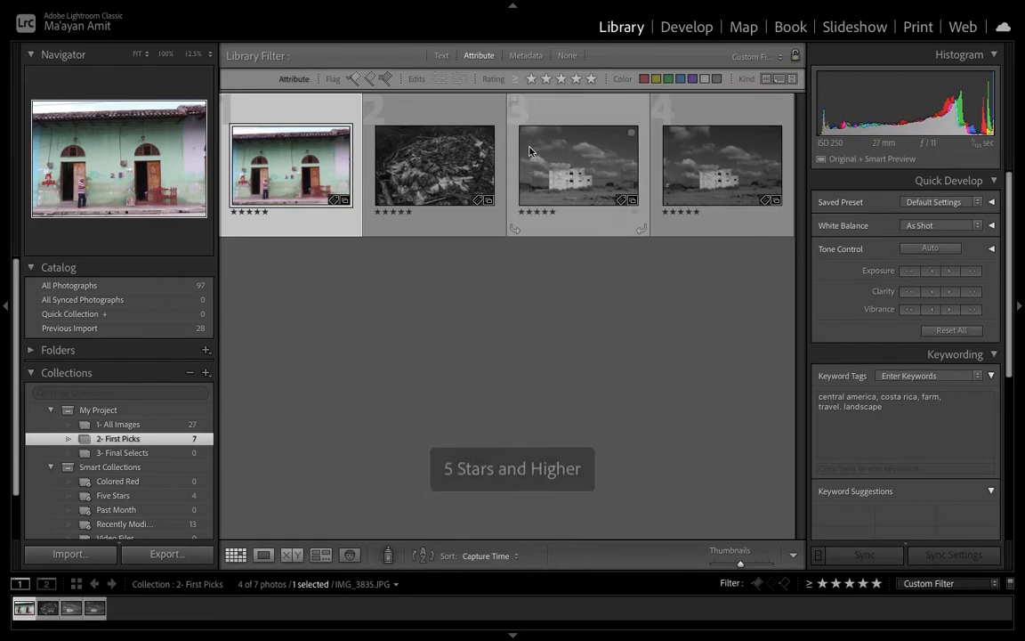
{"action": "left_click", "coordinate": [646, 302]}
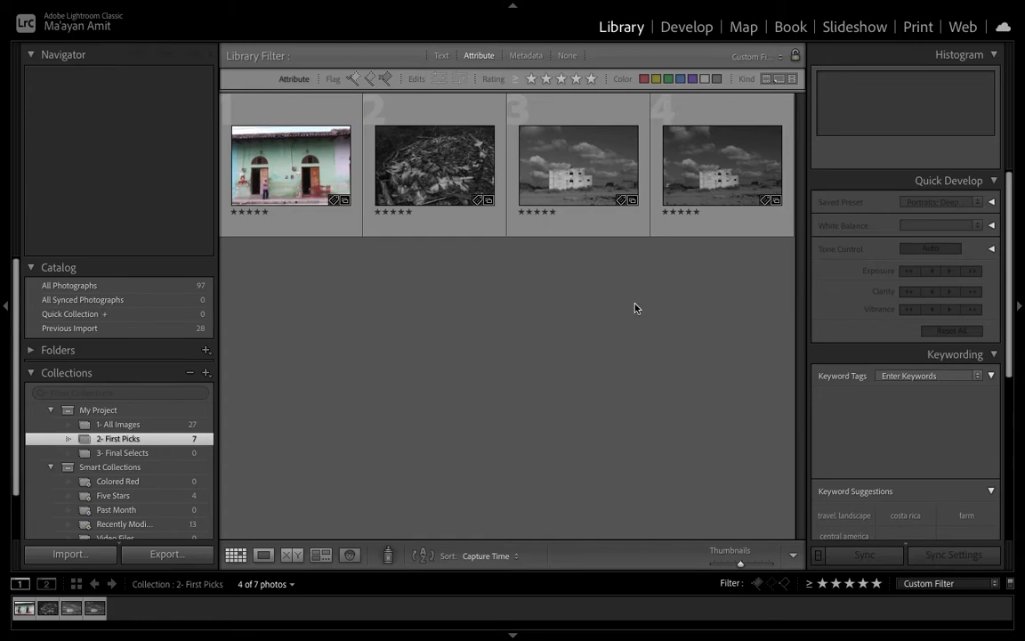
Compare the two building photos side by side and rate the first one 4 stars
{"action": "left_click", "coordinate": [627, 222]}
{"action": "left_click", "coordinate": [707, 210], "text": "shift"}
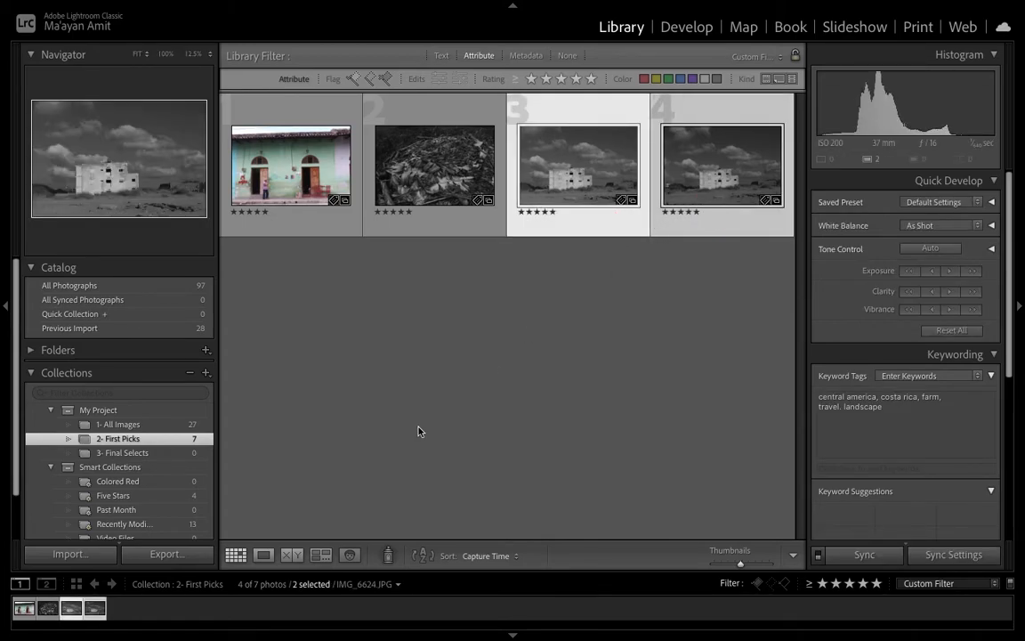
{"action": "left_click", "coordinate": [290, 555]}
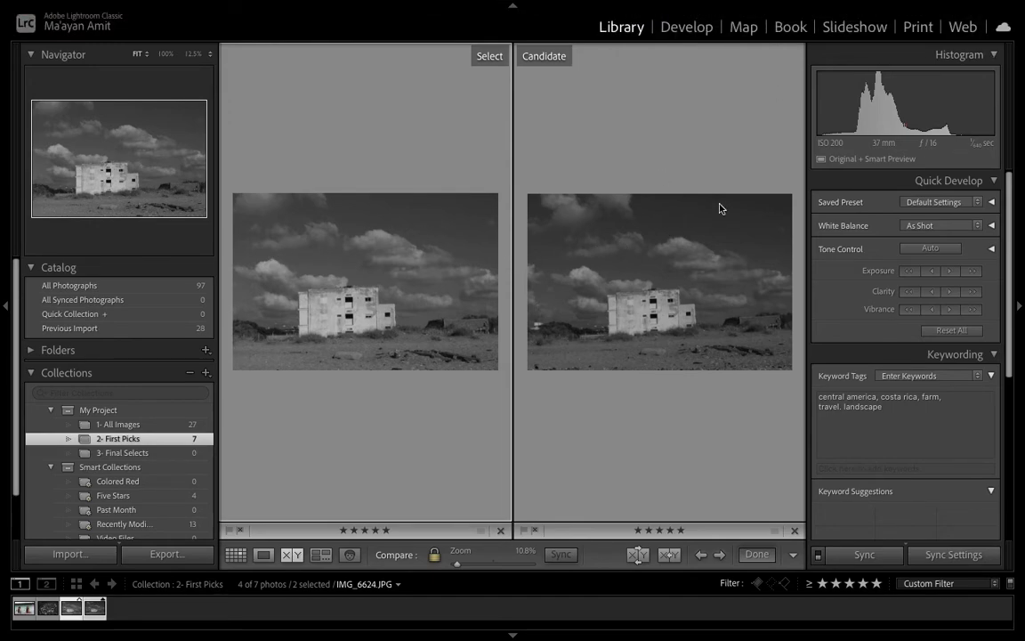
{"action": "left_click", "coordinate": [685, 348]}
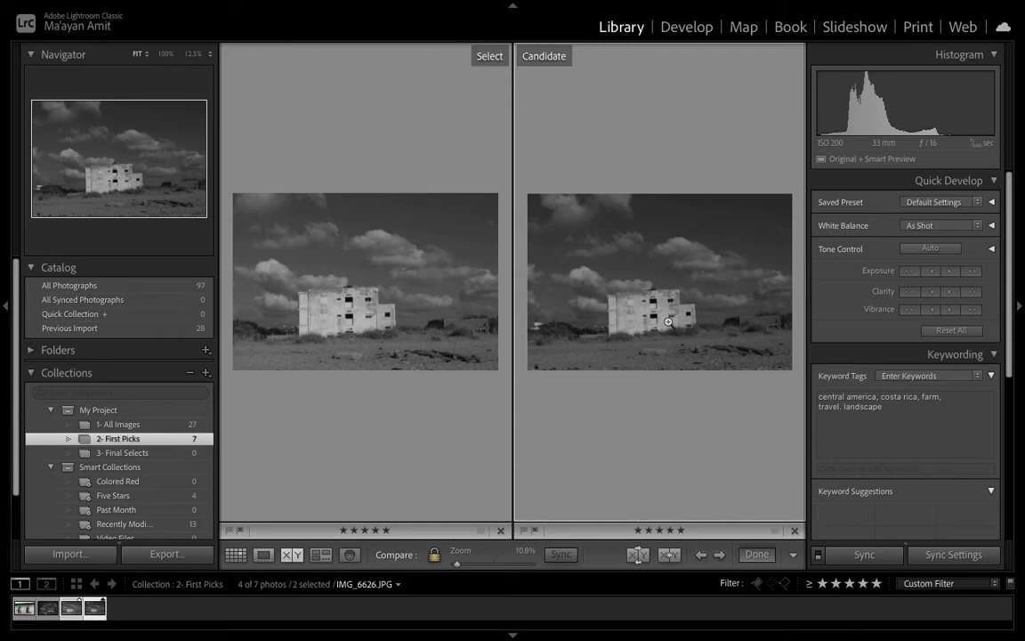
{"action": "left_click", "coordinate": [336, 259]}
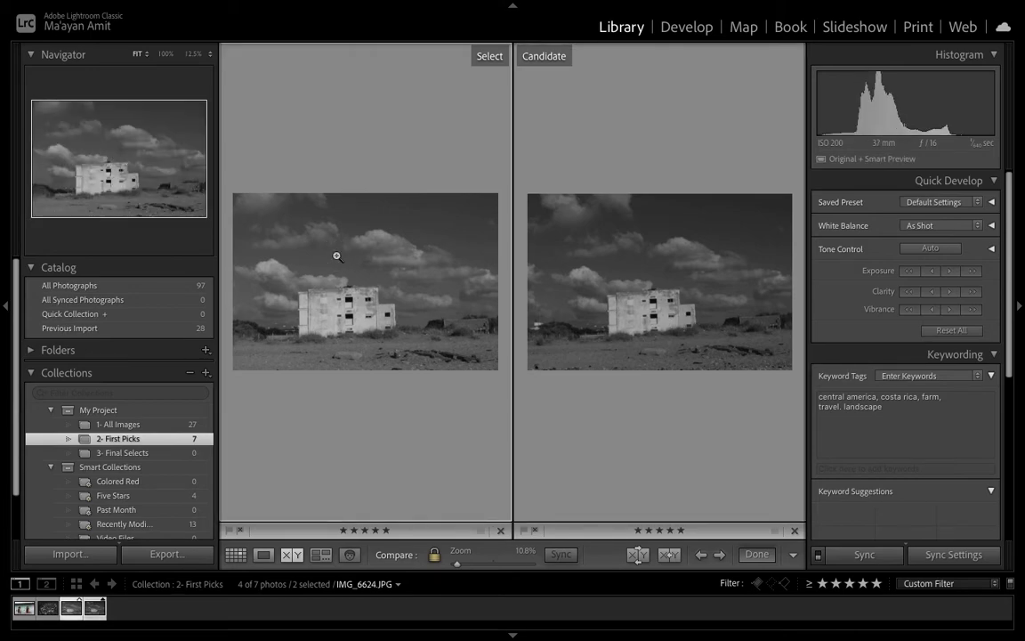
{"action": "key", "text": "4"}
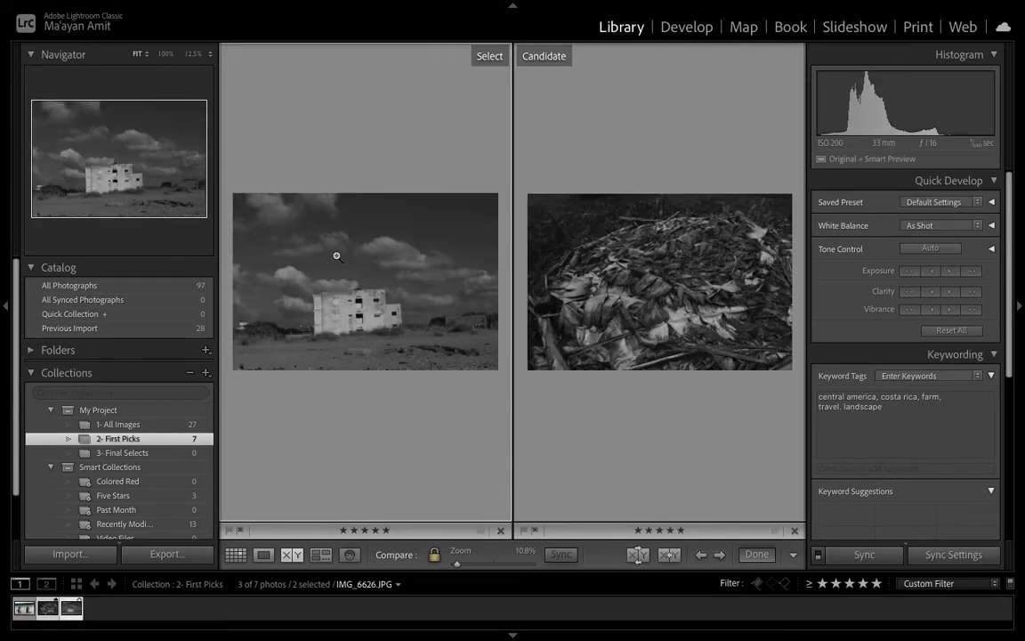
Return to the grid and filter First Picks to show photos rated exactly 3 stars
{"action": "left_click", "coordinate": [293, 552]}
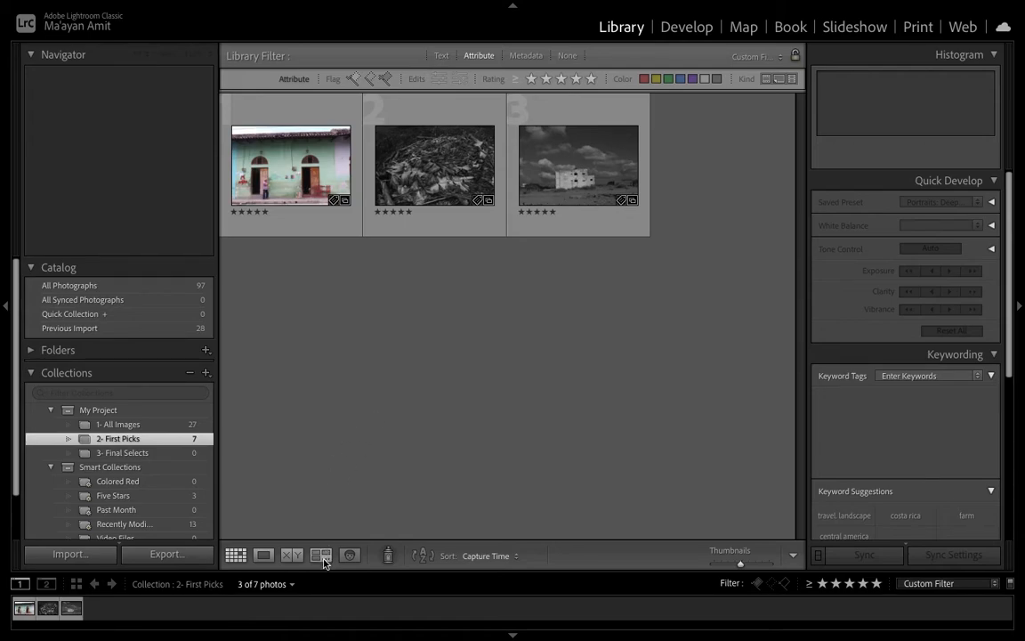
{"action": "left_click", "coordinate": [561, 79]}
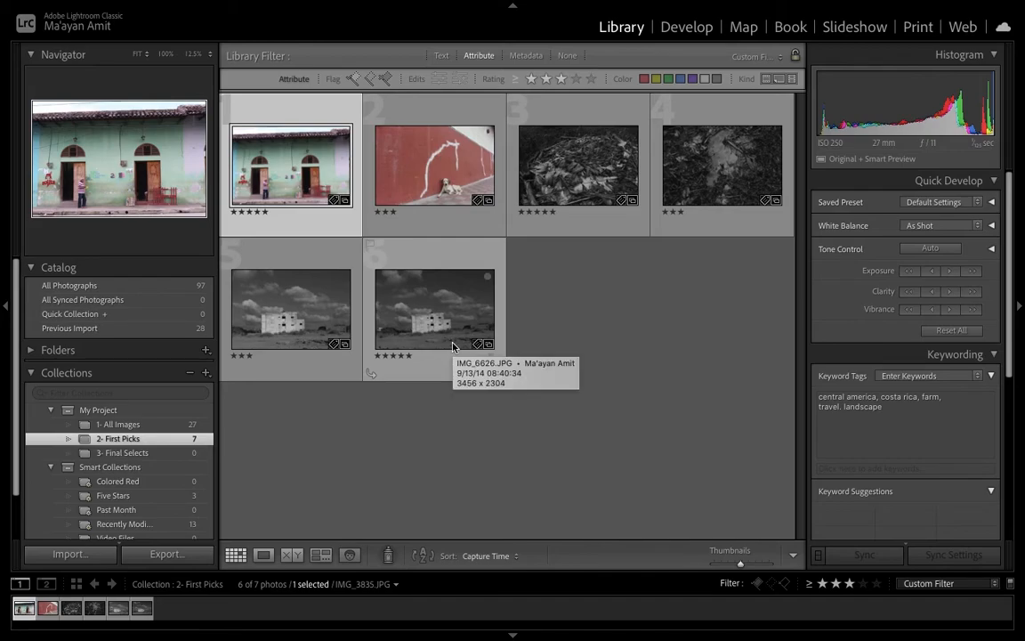
{"action": "left_click", "coordinate": [517, 80]}
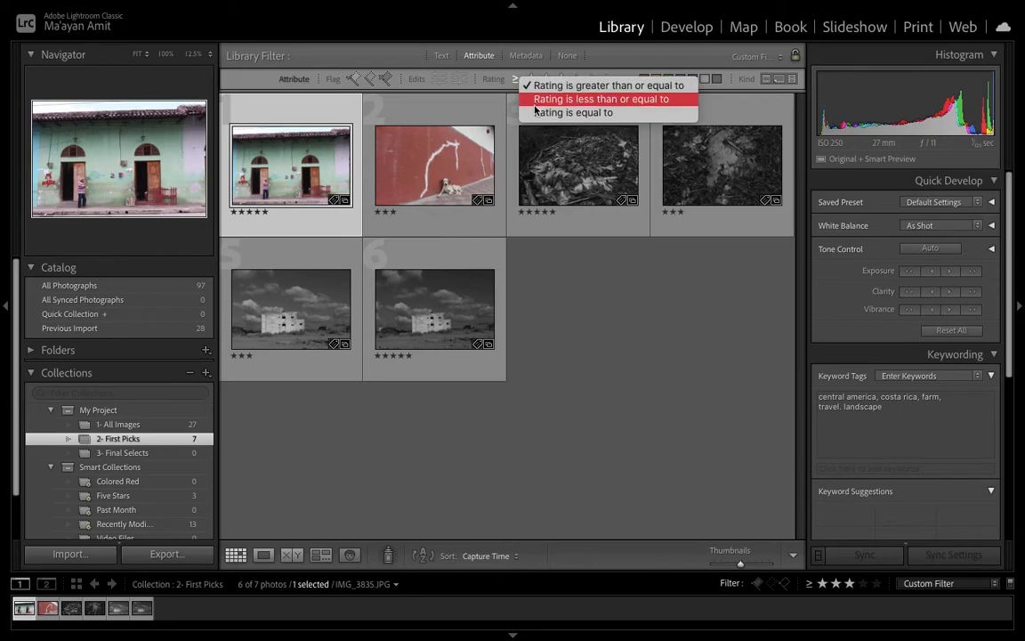
{"action": "left_click", "coordinate": [535, 114]}
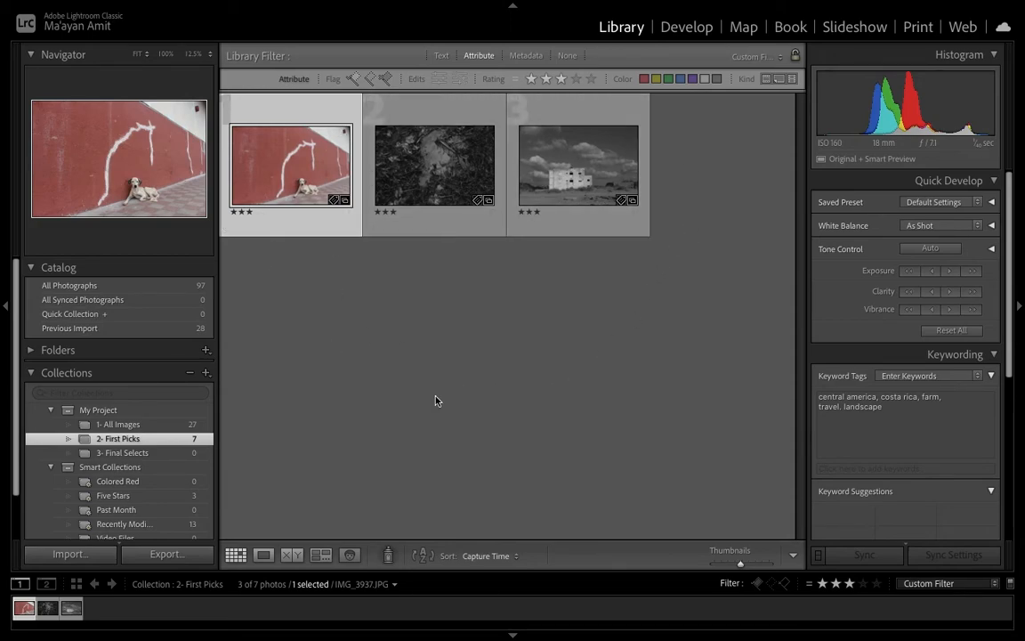
Survey all the 3-star photos, give the dog-by-the-red-wall photo 5 stars, and return to the grid
{"action": "key", "text": "ctrl+a"}
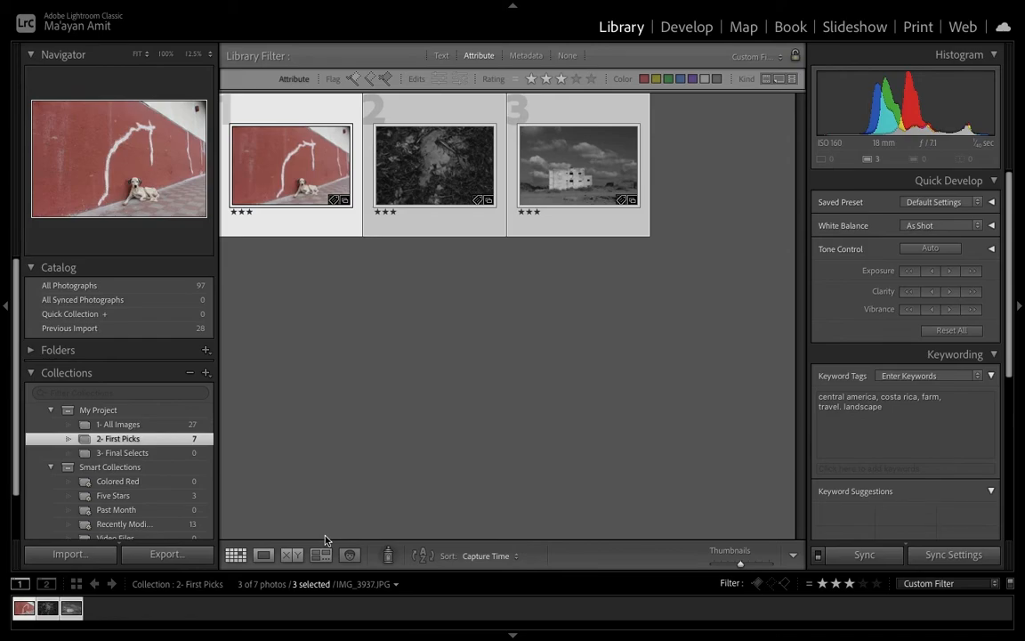
{"action": "left_click", "coordinate": [322, 554]}
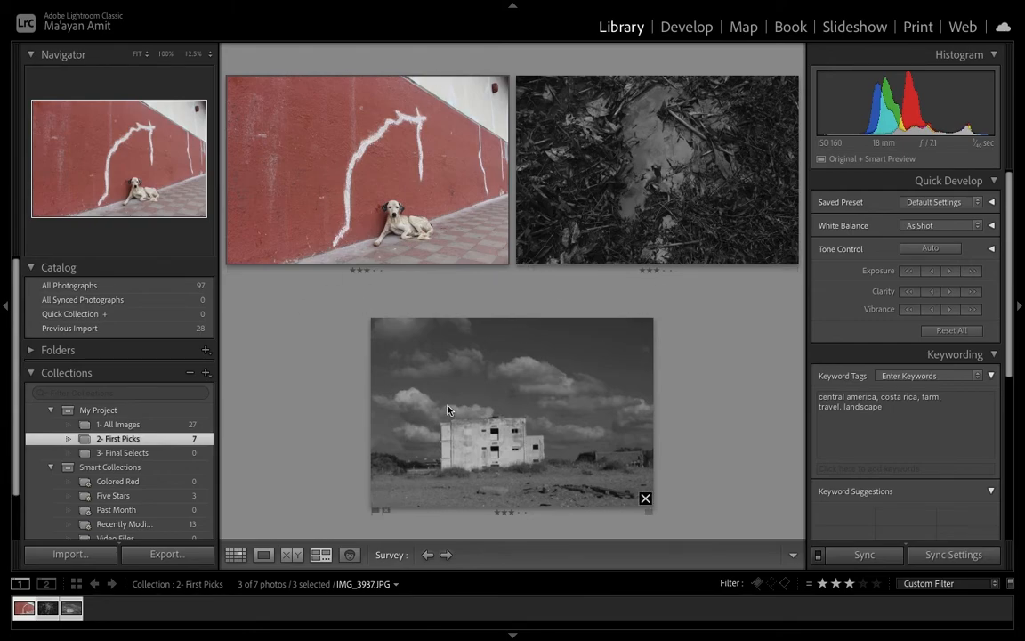
{"action": "left_click", "coordinate": [406, 213]}
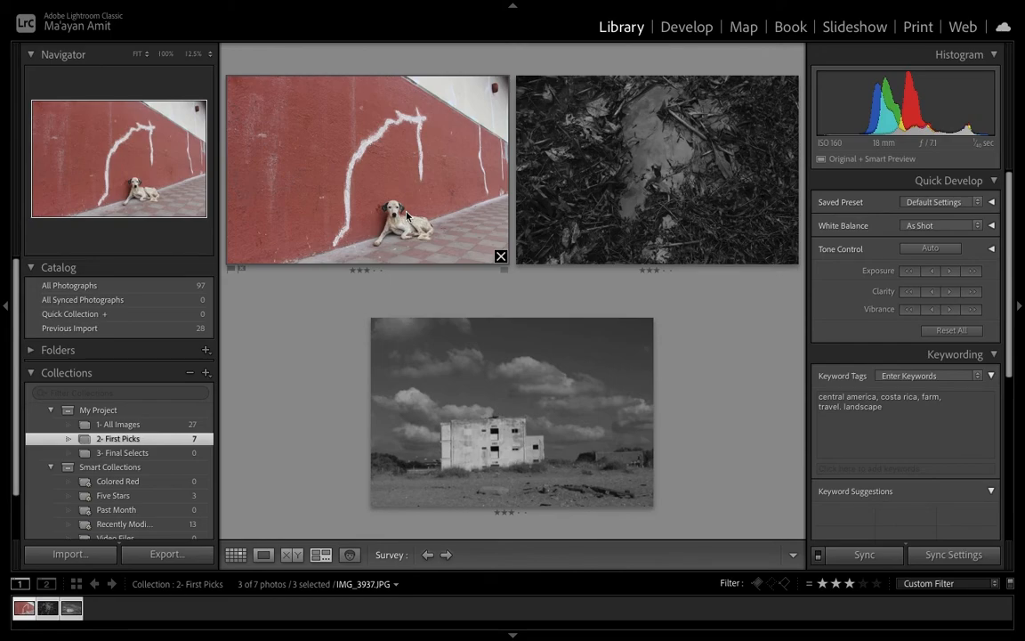
{"action": "key", "text": "slash"}
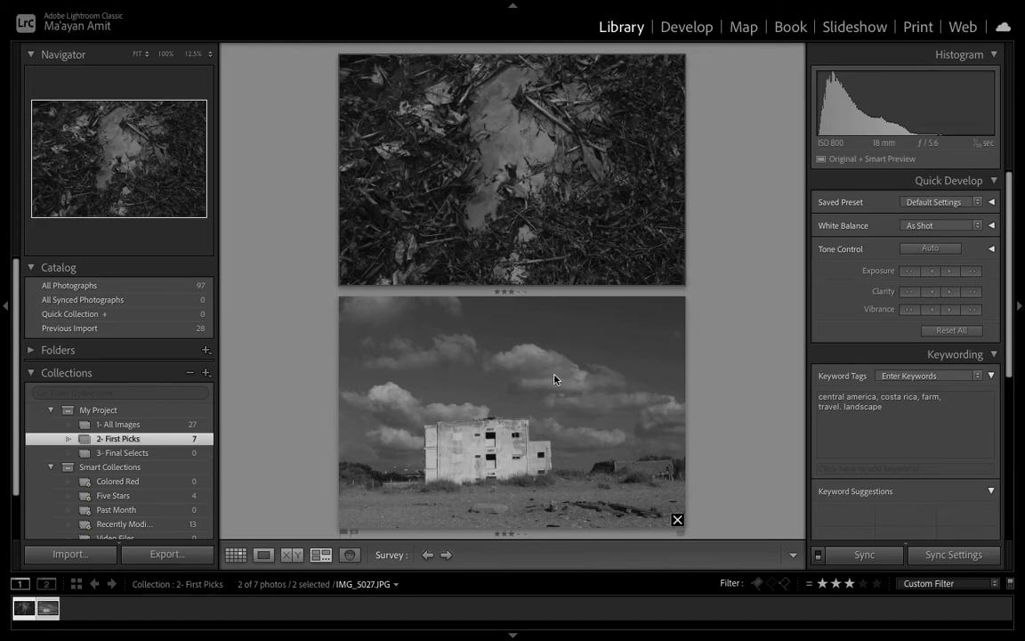
{"action": "left_click", "coordinate": [675, 520]}
{"action": "key", "text": "g"}
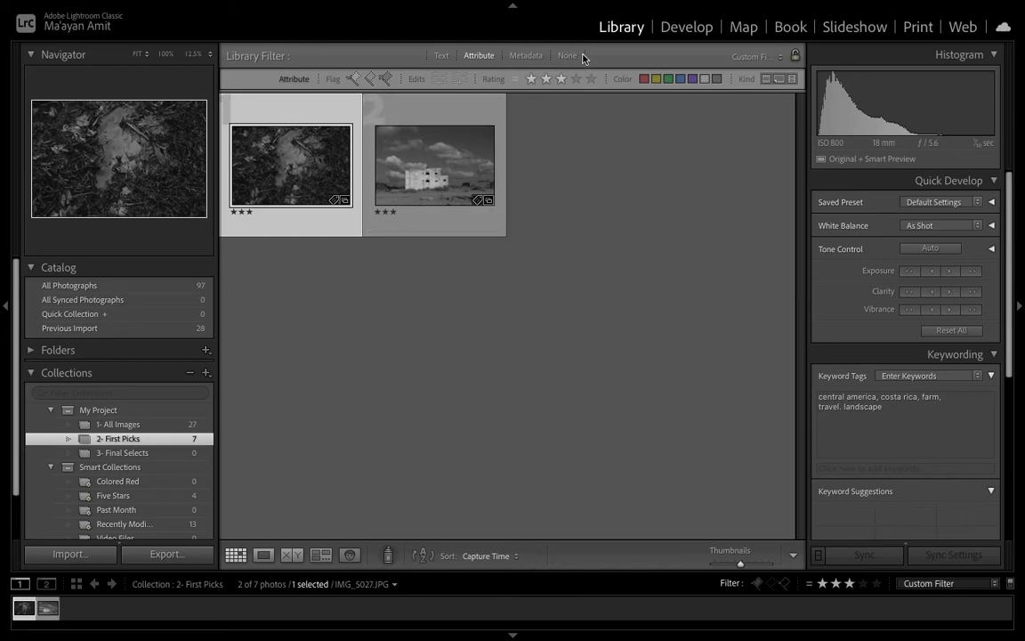
Filter to exactly 5 stars, add all four photos to the 3- Final Selects collection, and open that collection
{"action": "left_click", "coordinate": [591, 79]}
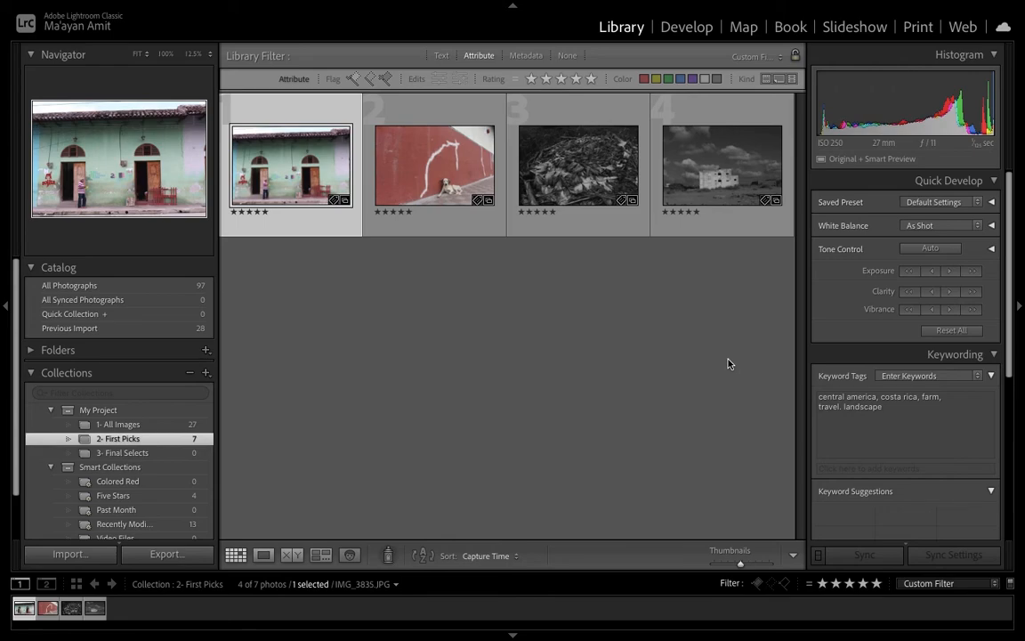
{"action": "key", "text": "ctrl+a"}
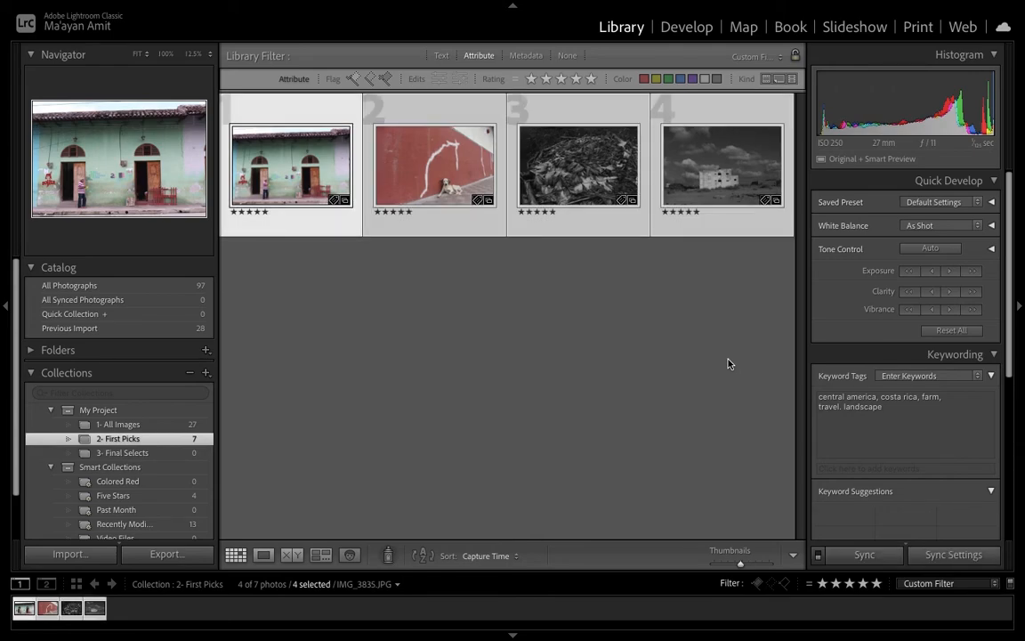
{"action": "left_click_drag", "start_coordinate": [290, 169], "coordinate": [159, 459]}
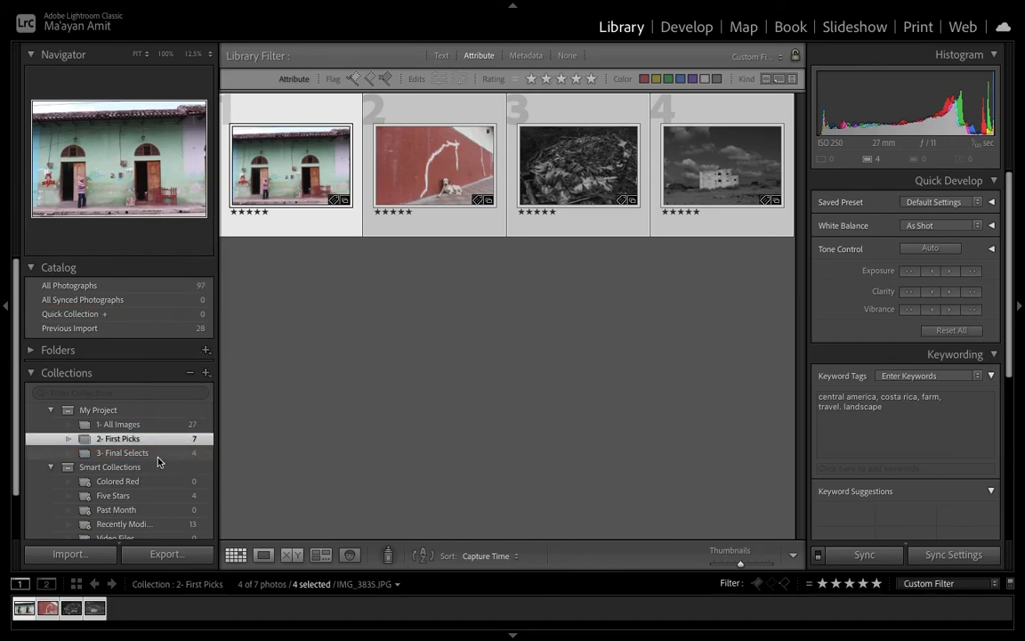
{"action": "left_click", "coordinate": [158, 456]}
{"action": "key", "text": "j"}
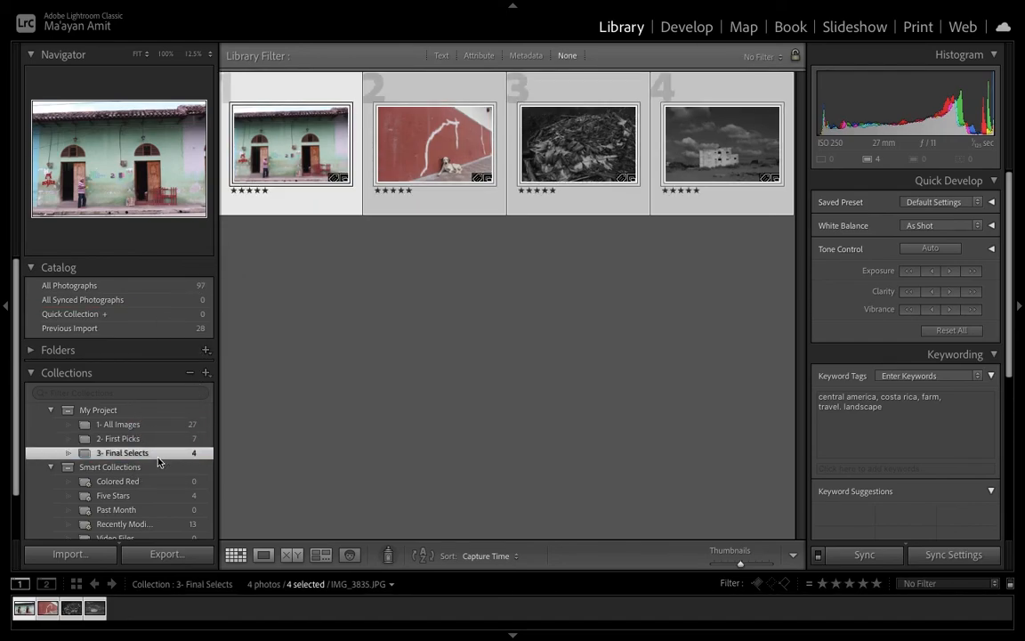
{"action": "left_click", "coordinate": [401, 371]}
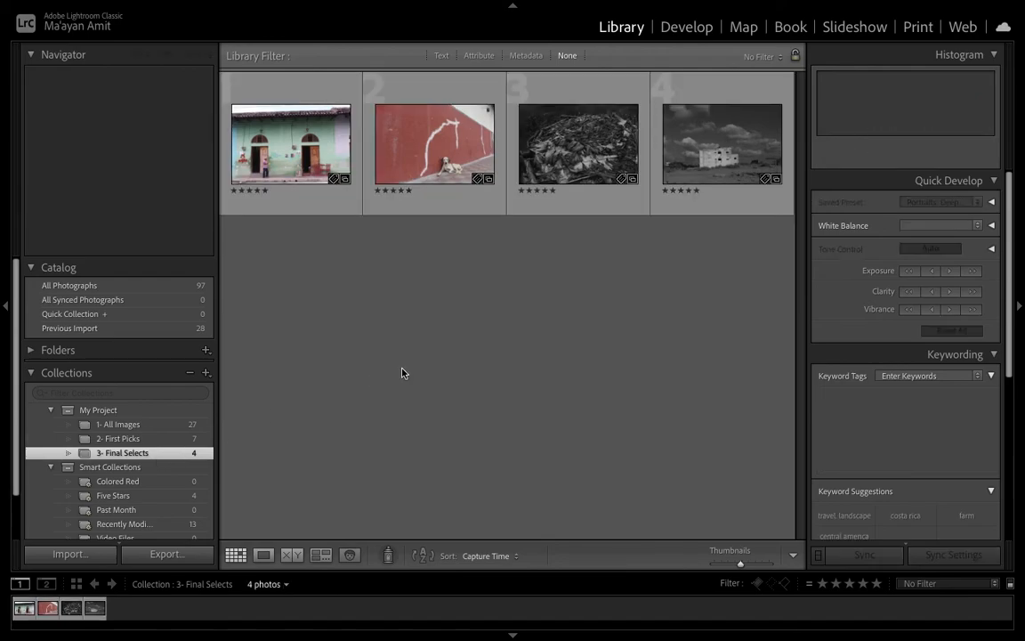